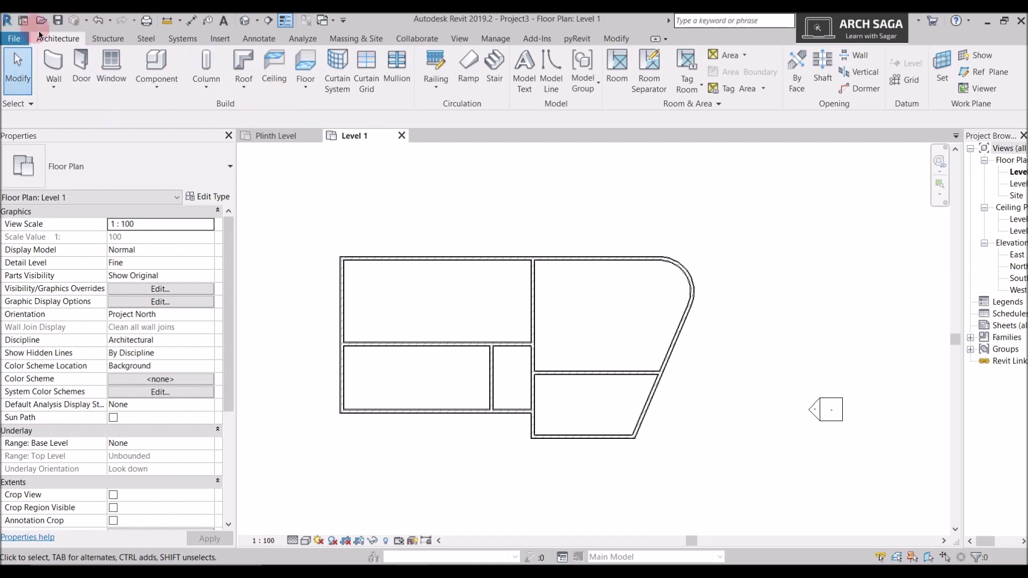
Place an M_Single-Flush 0915 x 2134mm door in the upper-left room's outer left wall, 800 mm above the horizontal partition.
click(87, 57)
click(591, 348)
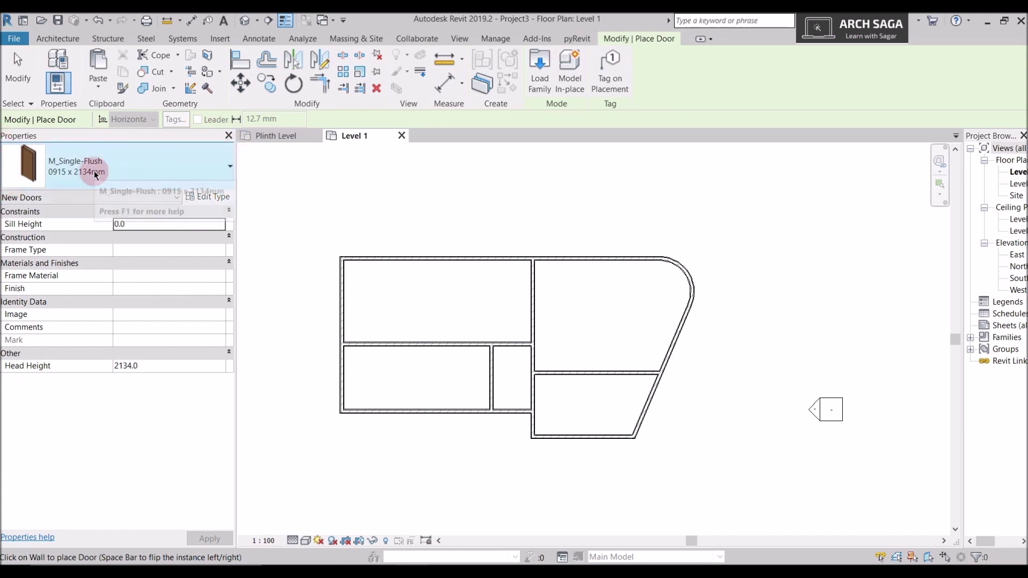
click(223, 169)
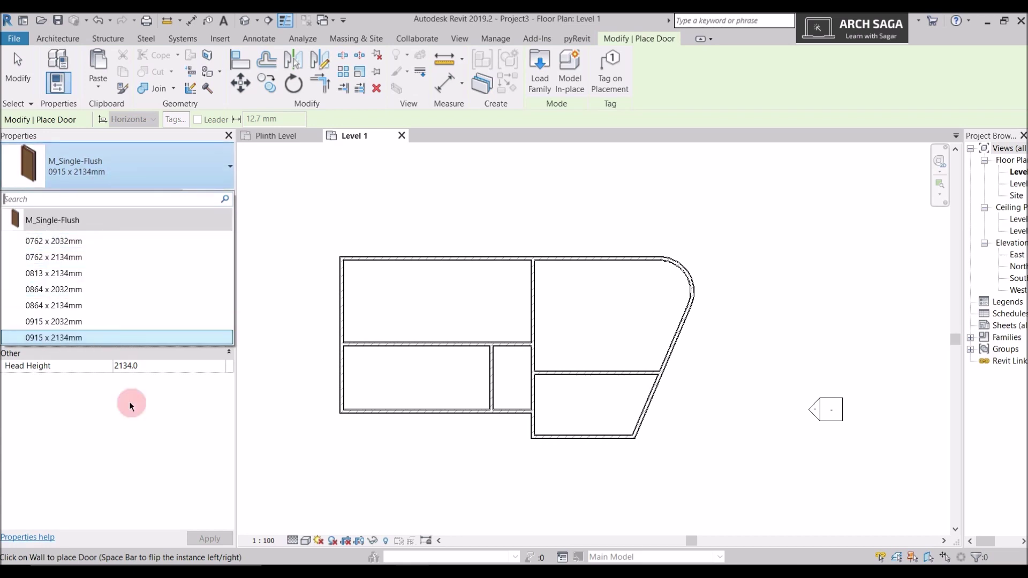
click(59, 338)
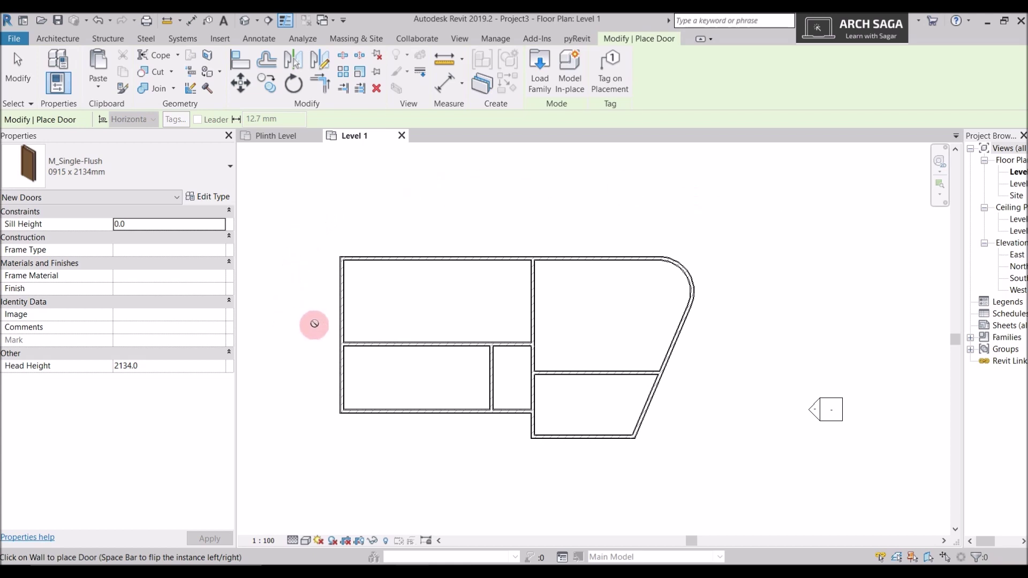
scroll(323, 319, up, 3)
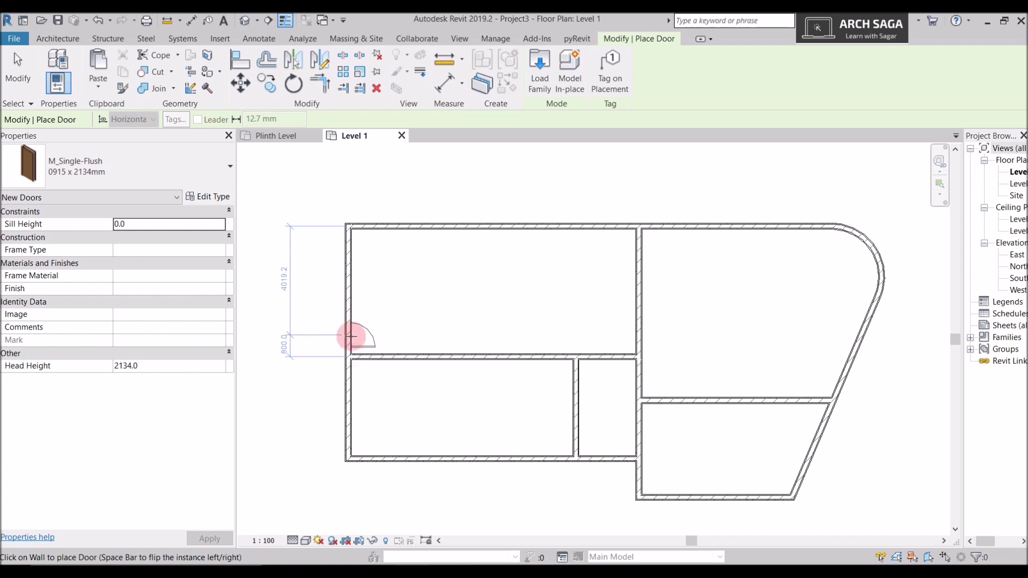
click(351, 336)
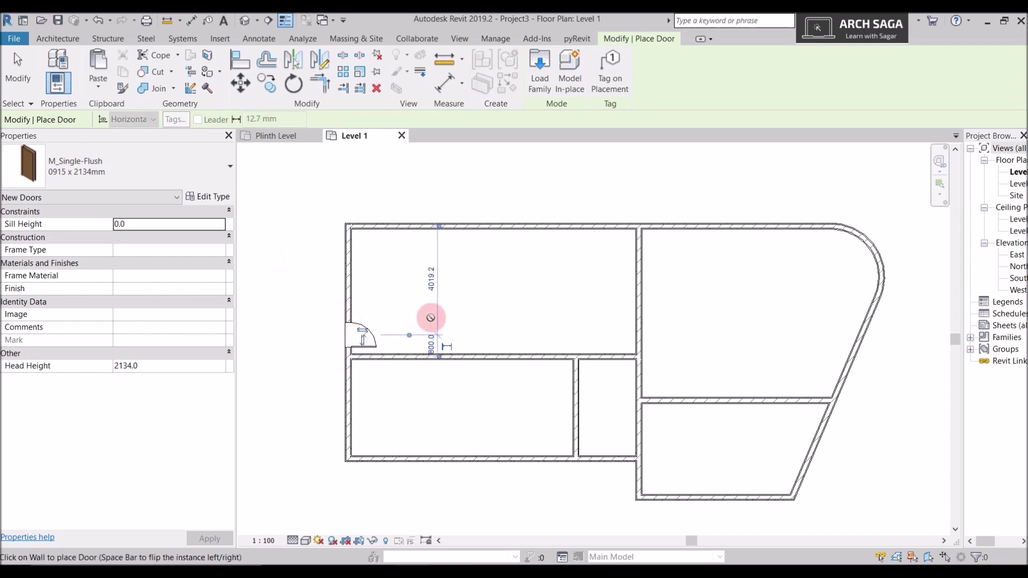
Place a second door, swing flipped, in the wall between the two upper rooms, about 700 mm below the top wall.
scroll(430, 315, up, 1)
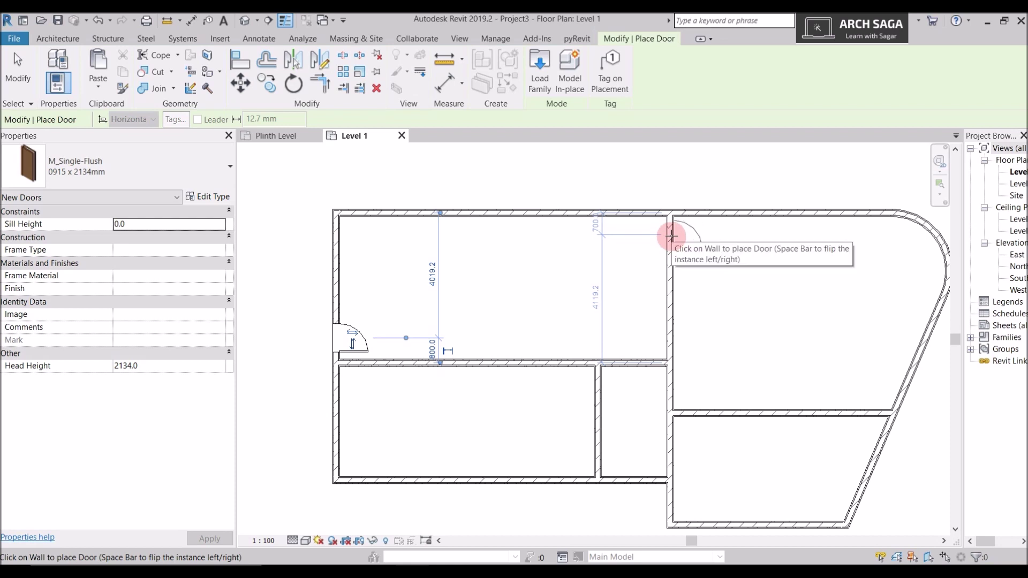
key(space)
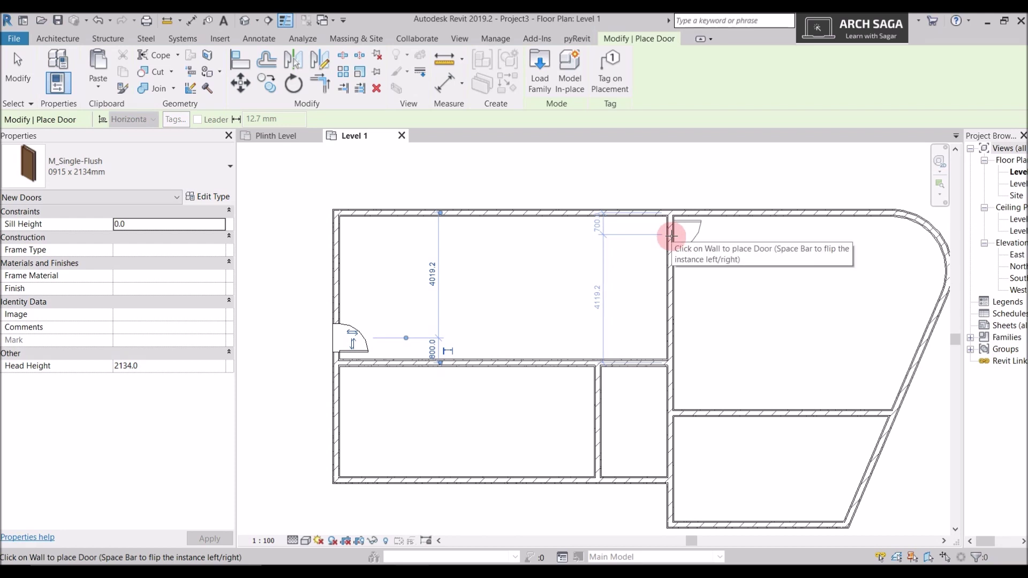
click(672, 236)
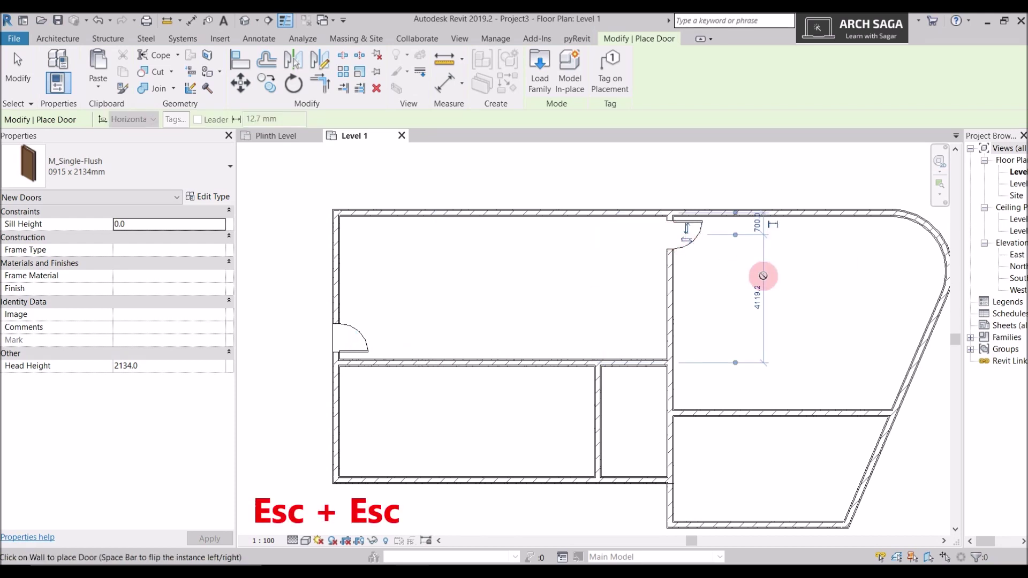
key(Escape)
key(Escape)
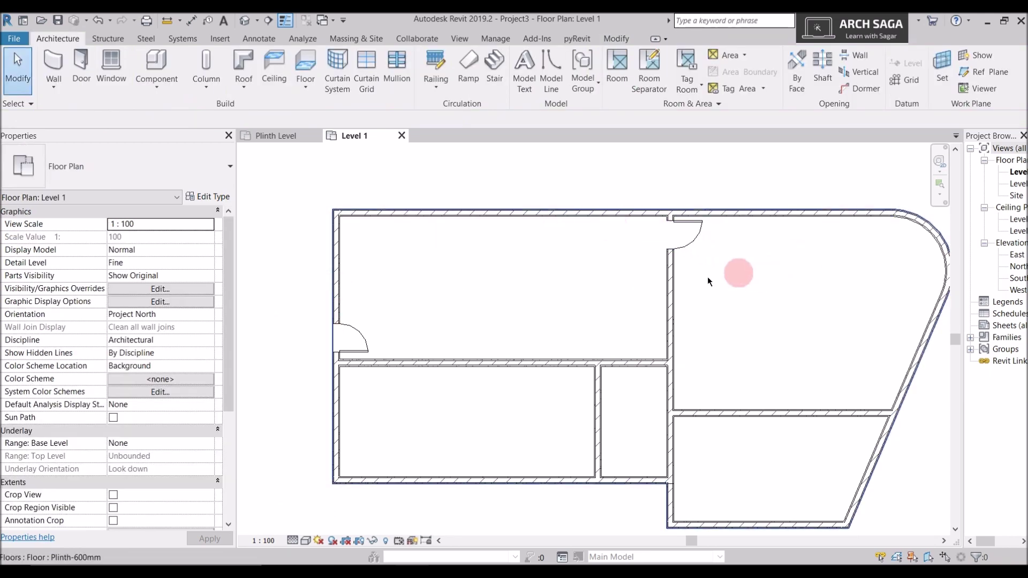
Flip the facing of the door between the upper rooms so it swings into the left room, and try its hand flip.
scroll(689, 254, up, 1)
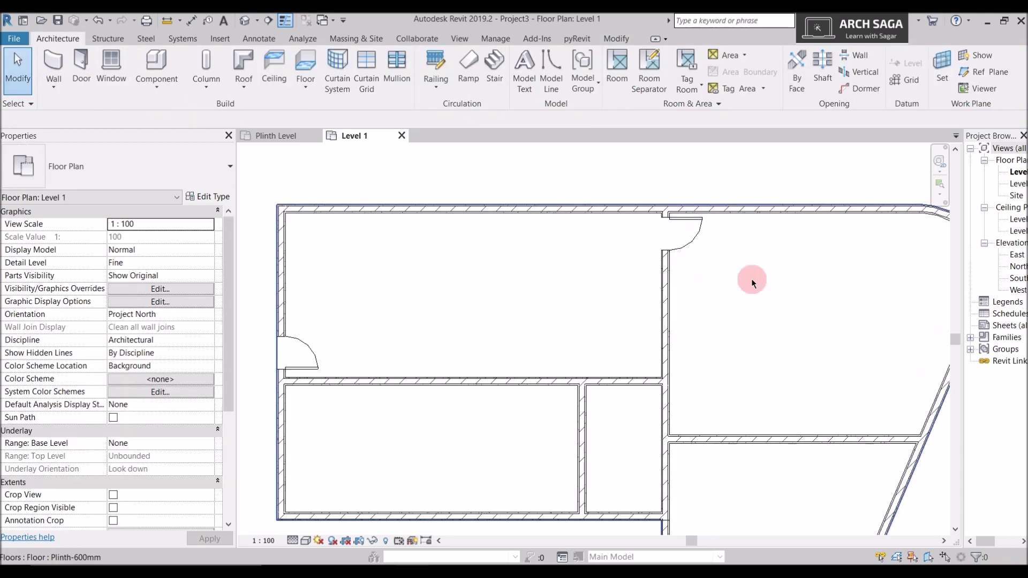
click(693, 245)
scroll(688, 247, up, 1)
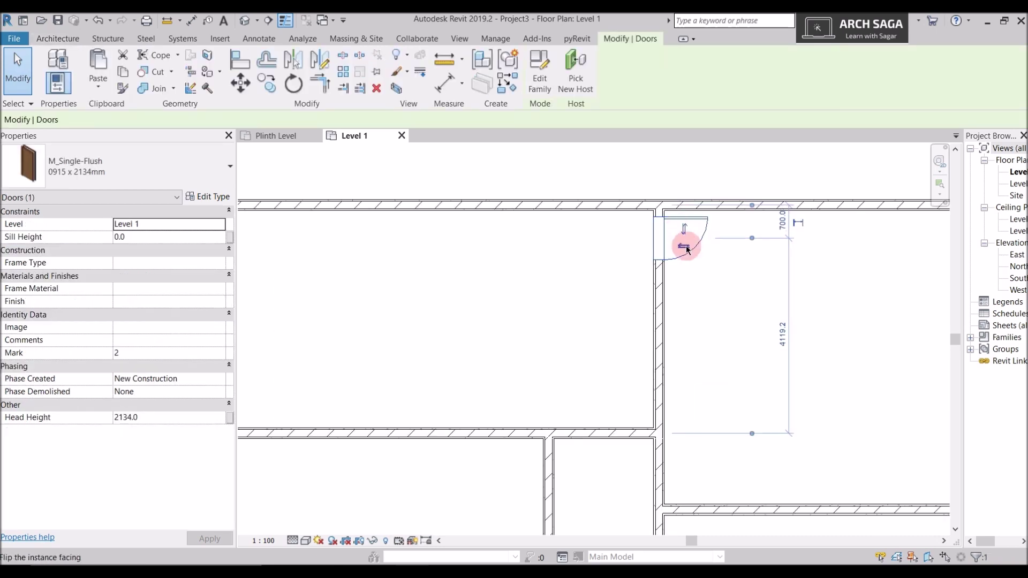
scroll(687, 248, up, 2)
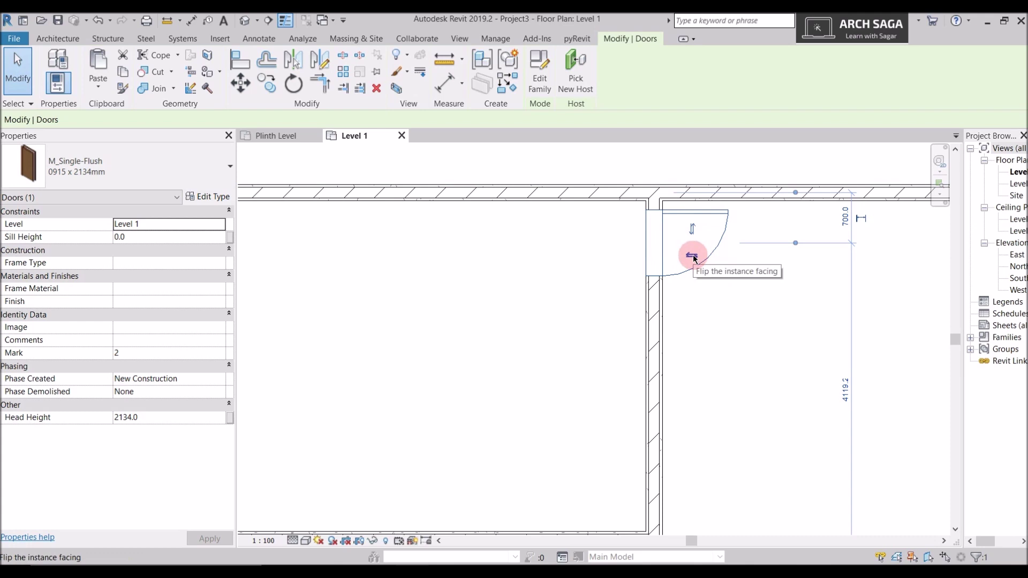
key(space)
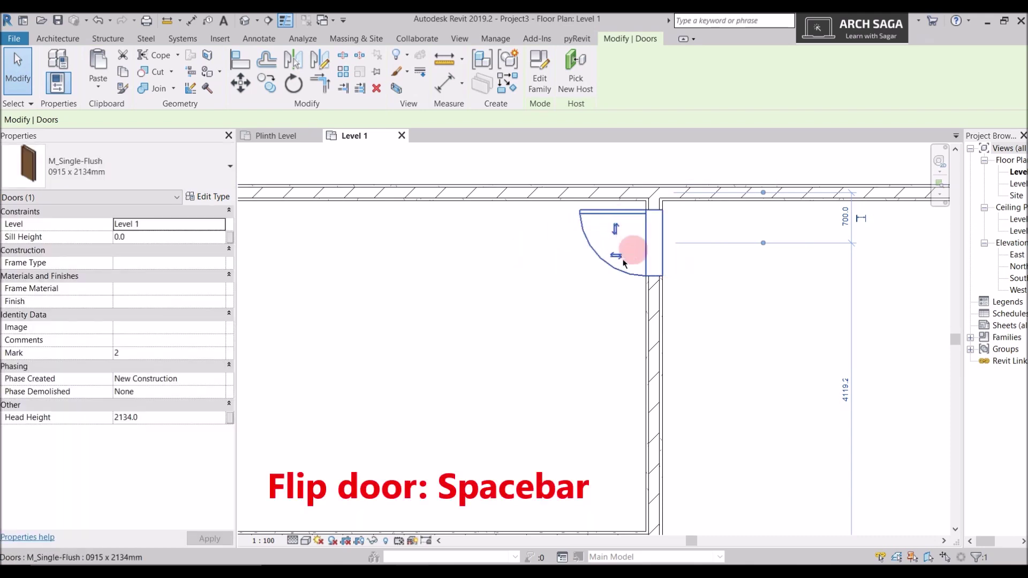
click(614, 229)
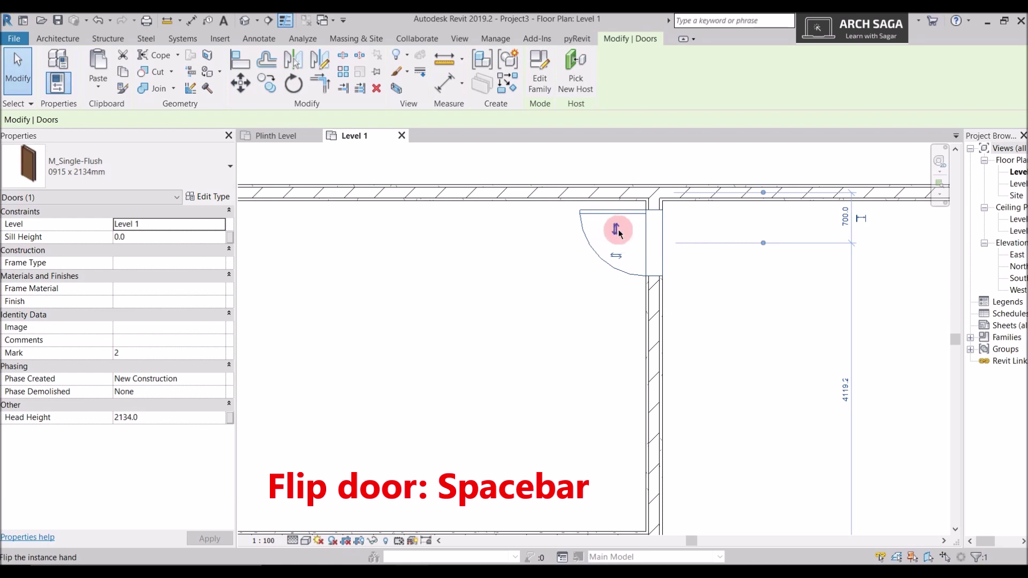
click(616, 236)
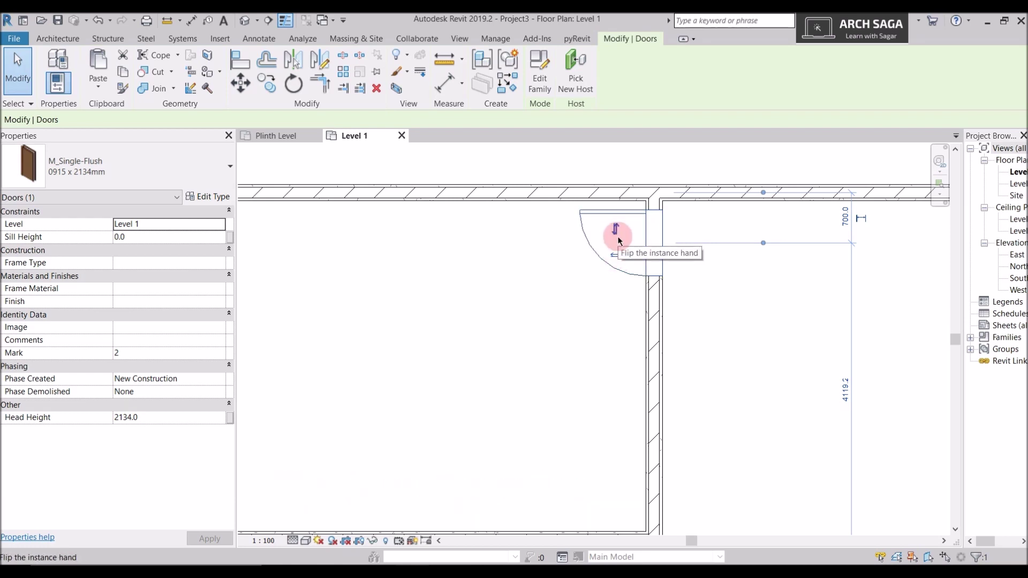
Nudge the door between the upper rooms down the wall to 1260 mm from the top wall.
key(Escape)
click(590, 210)
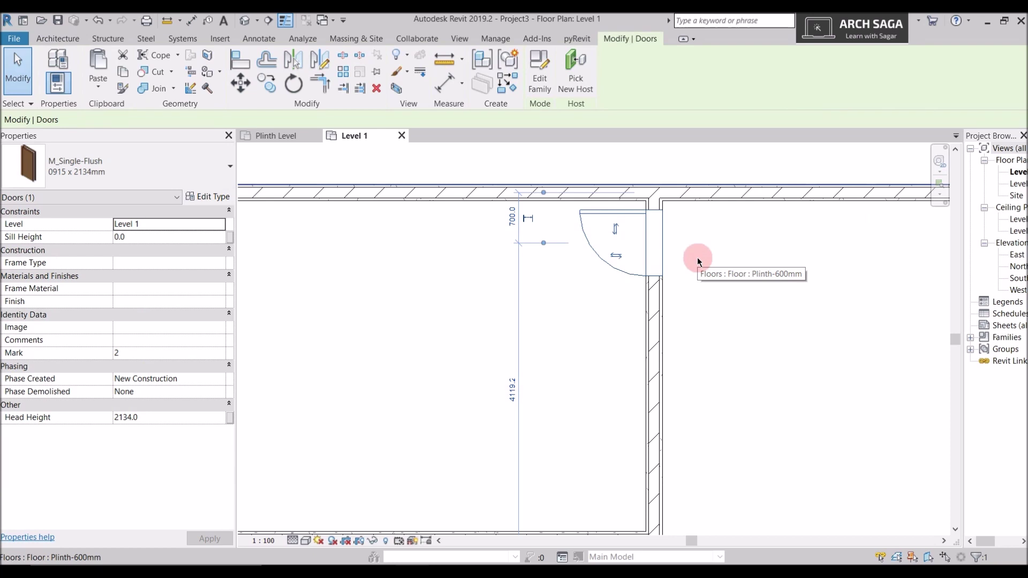
key(Down)
key(Down)
key(Down)
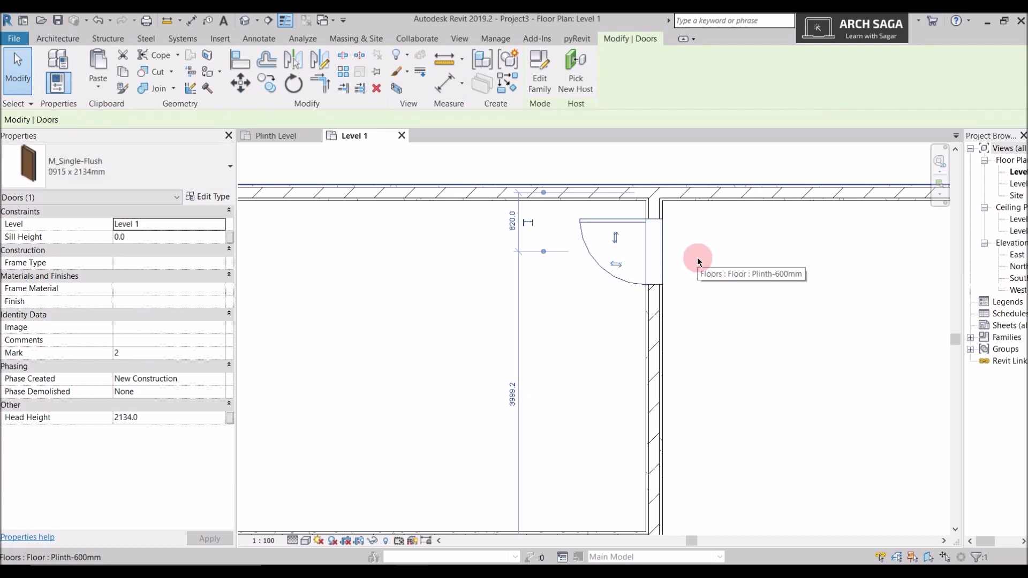
key(Down)
key(Down)
key(Down)
key(Down)
key(Down)
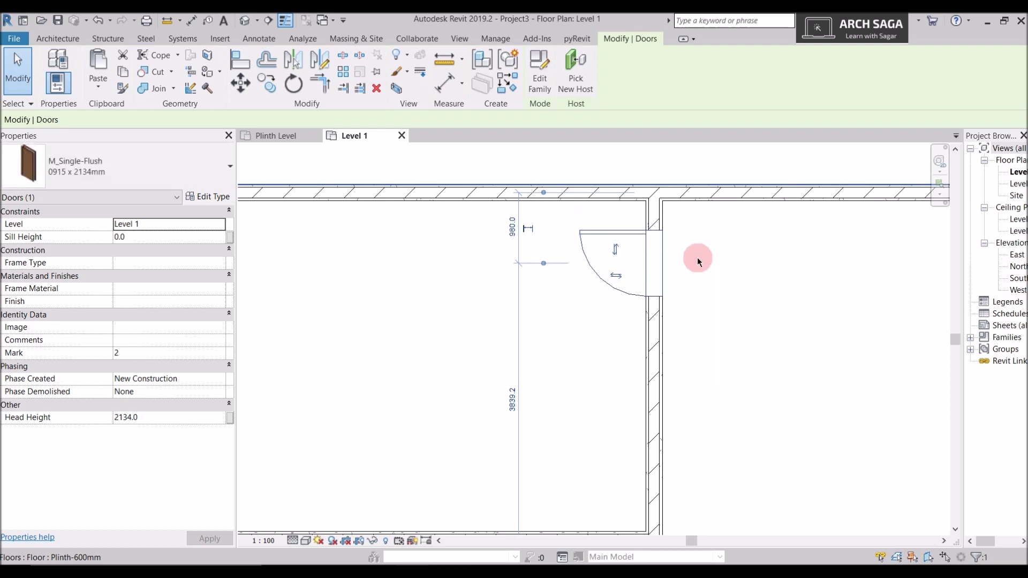
key(Down)
key(Down)
key(Down)
key(Down)
key(Down)
key(Down)
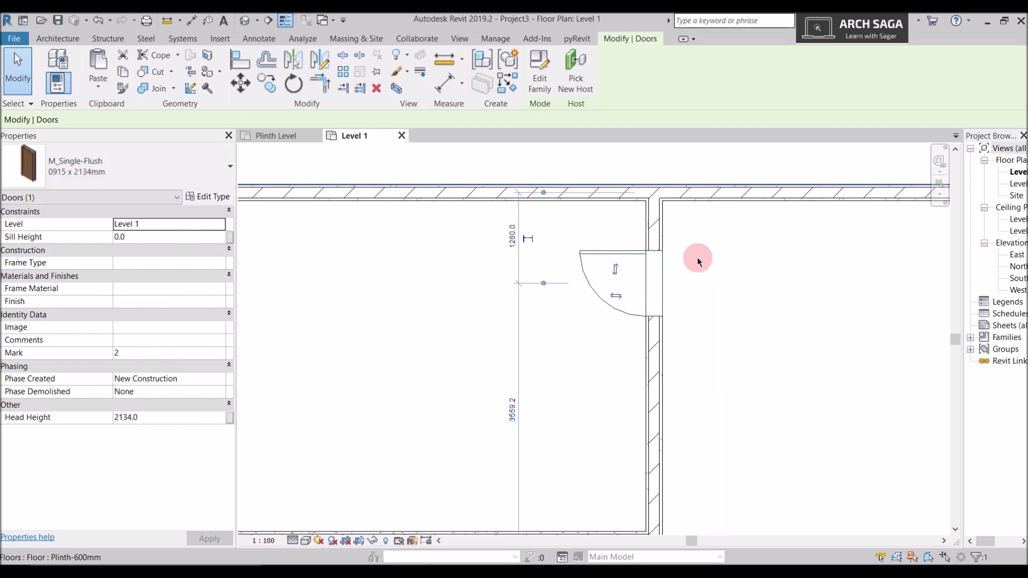
scroll(697, 257, down, 2)
click(621, 309)
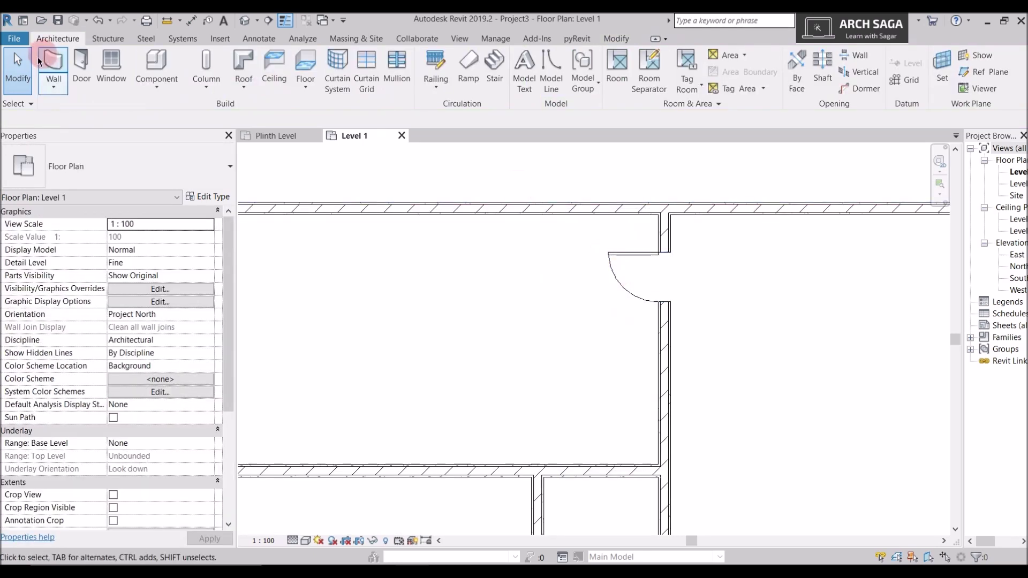
Place a third door in the wall between the upper-left and lower-left rooms, about 1900 mm from the small room's partition.
click(78, 68)
middle_drag(459, 438, 580, 413)
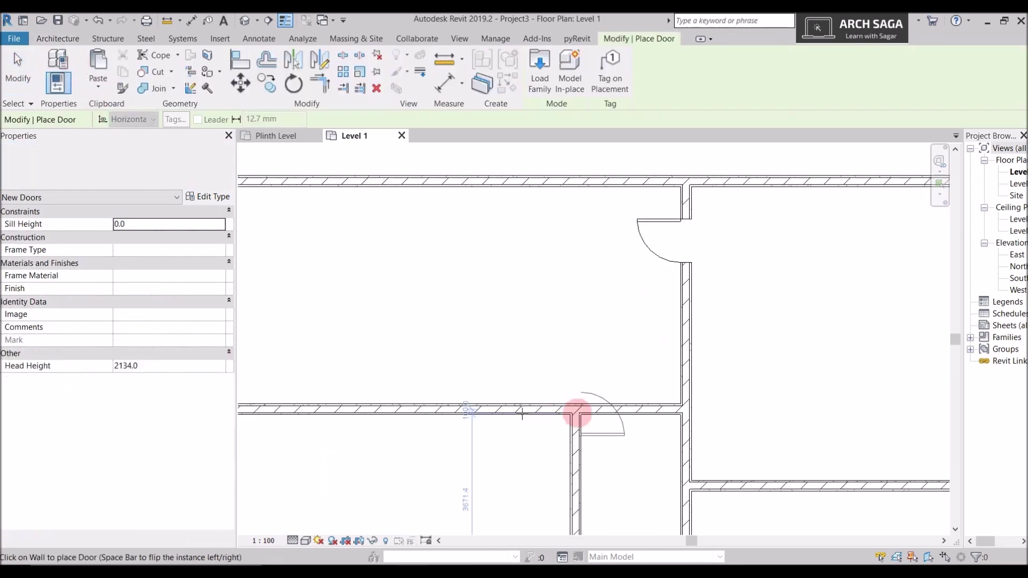
click(488, 406)
key(Escape)
key(Escape)
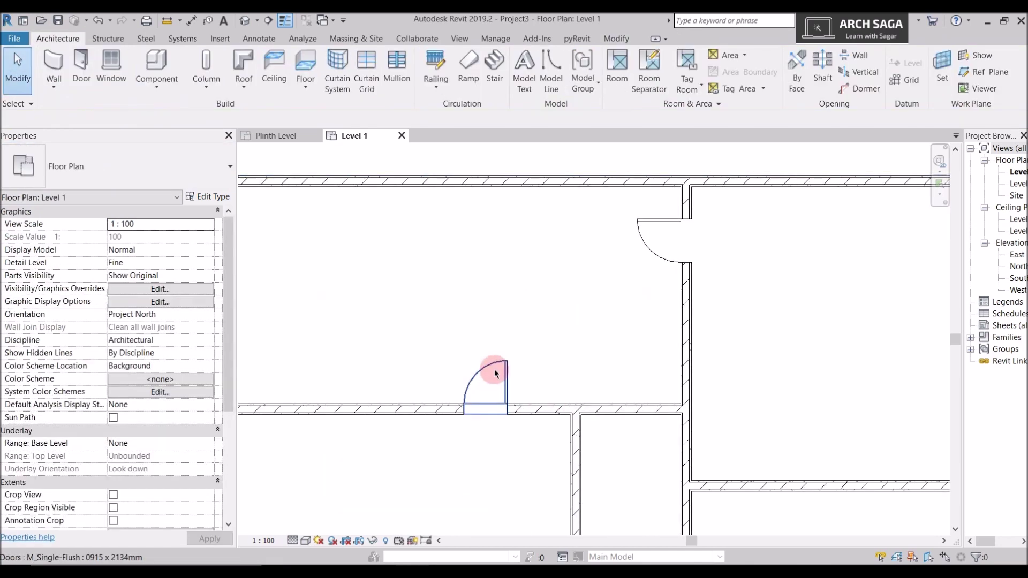
Nudge the third door to 1300 mm from the small room's partition and flip its facing into the lower-left room.
click(493, 368)
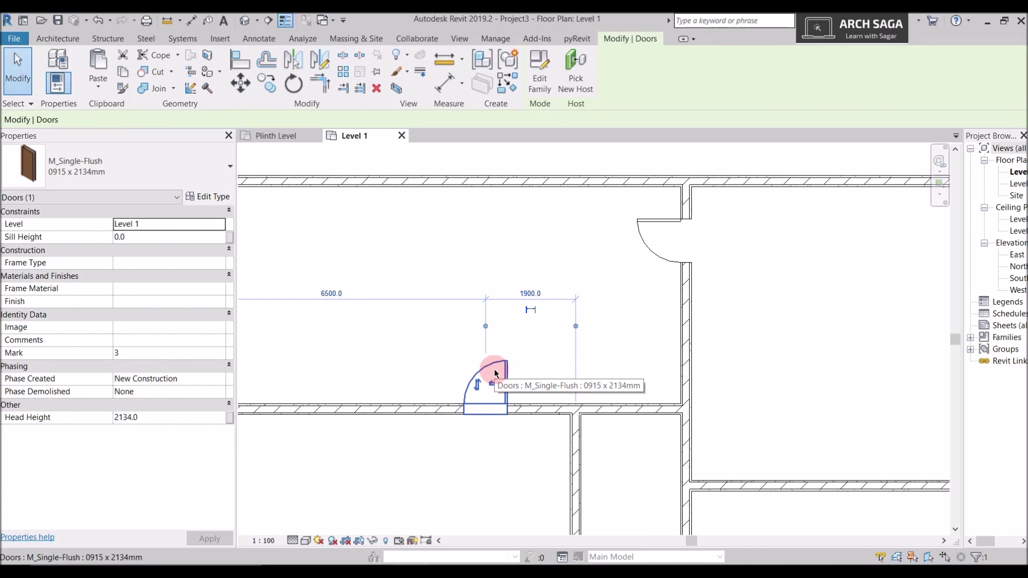
key(Right)
key(Right)
key(Right)
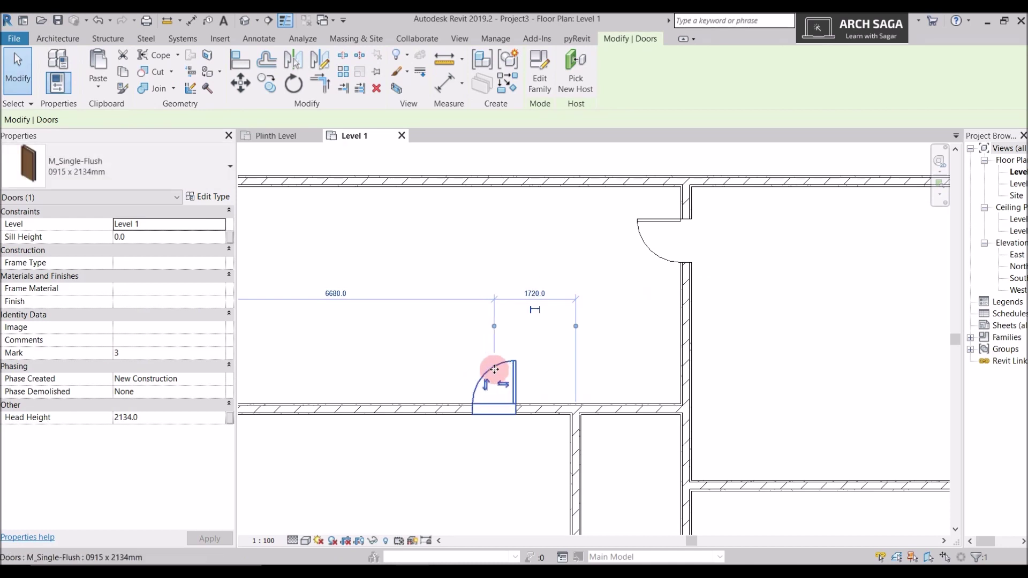
key(Right)
key(Right)
key(Right)
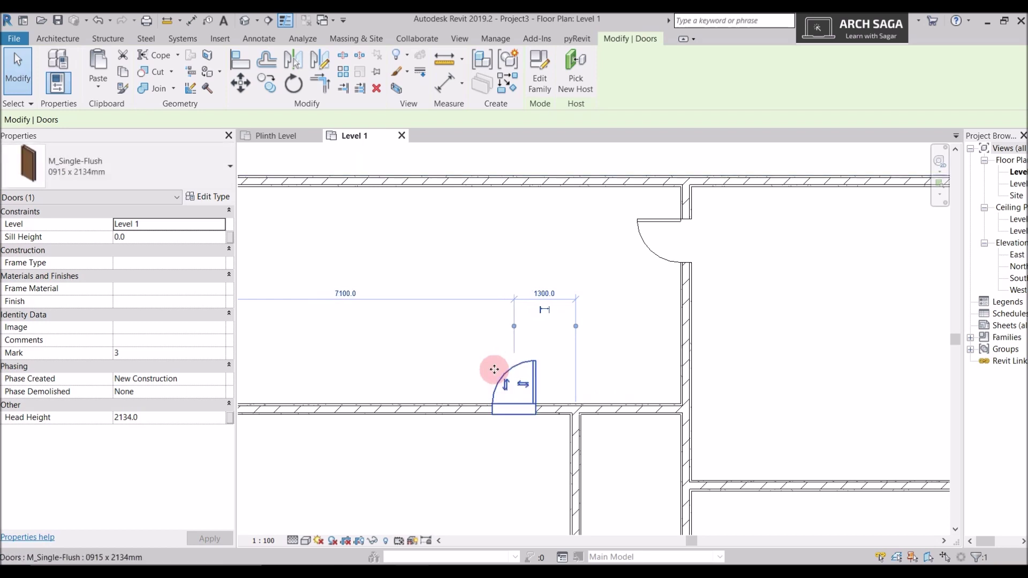
scroll(522, 378, up, 1)
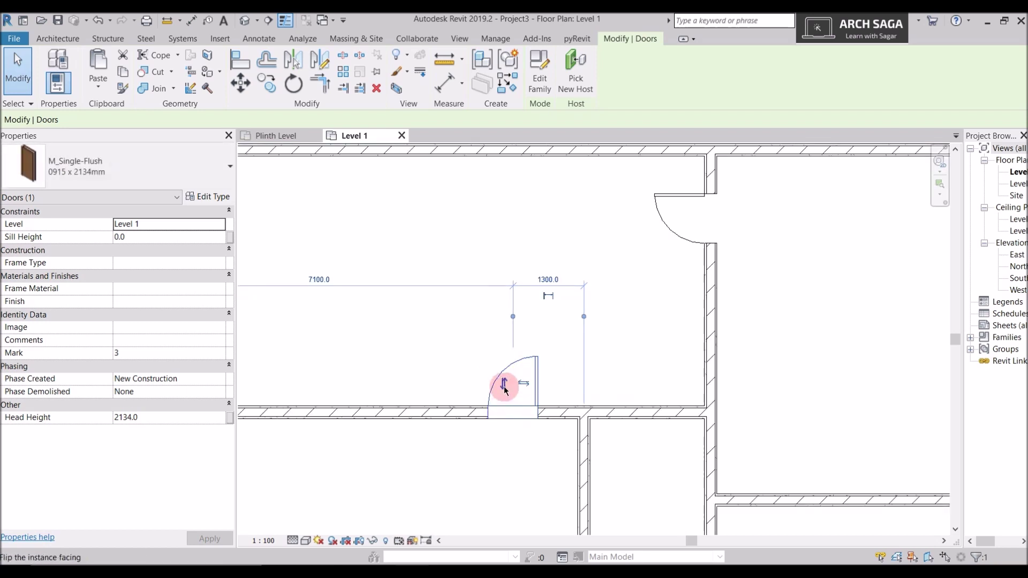
click(504, 389)
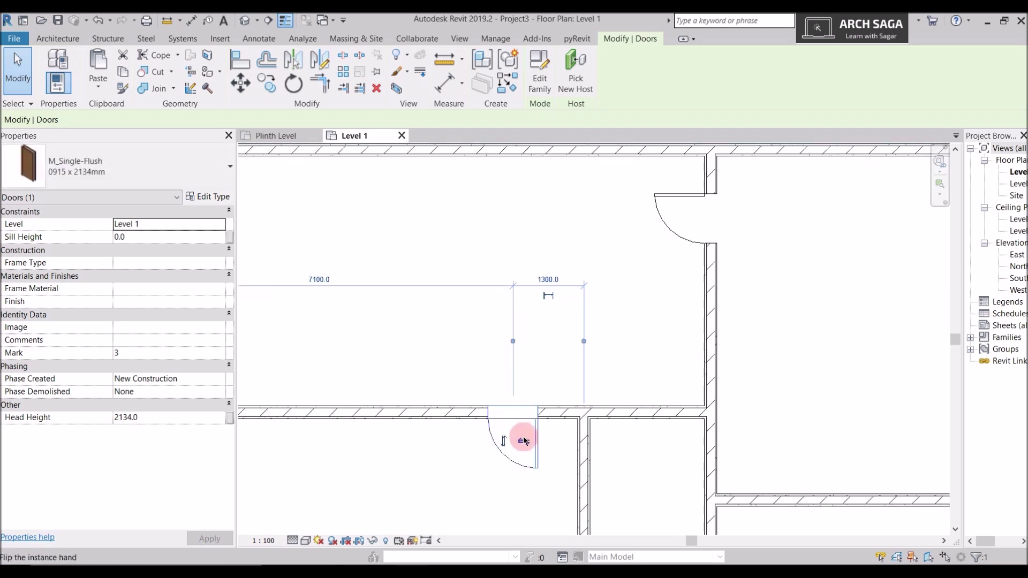
Nudge the lower-left room's door closer to the small room's partition and set its distance from it to 900 mm.
key(Right)
key(Right)
key(Right)
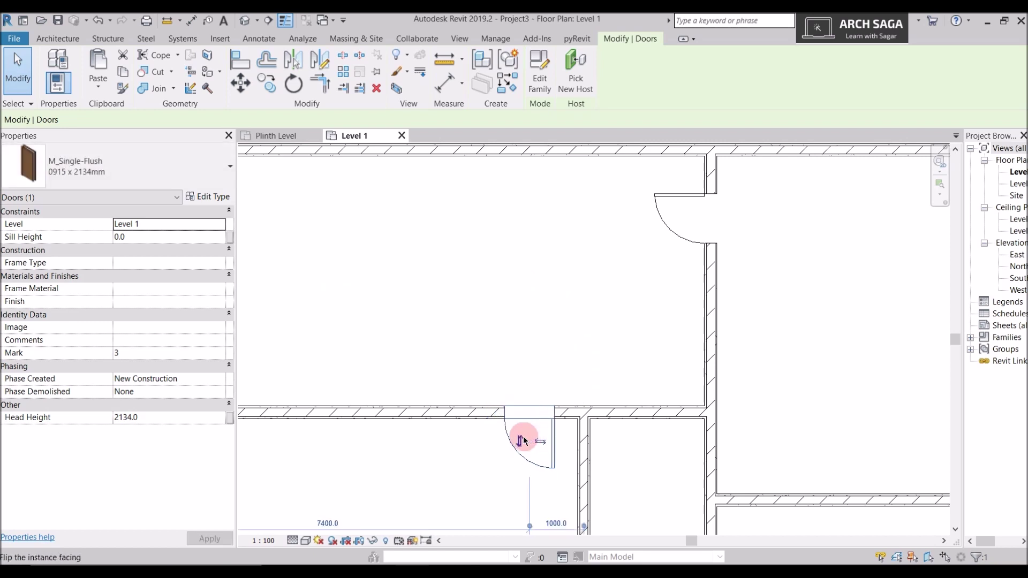
middle_drag(540, 468, 540, 393)
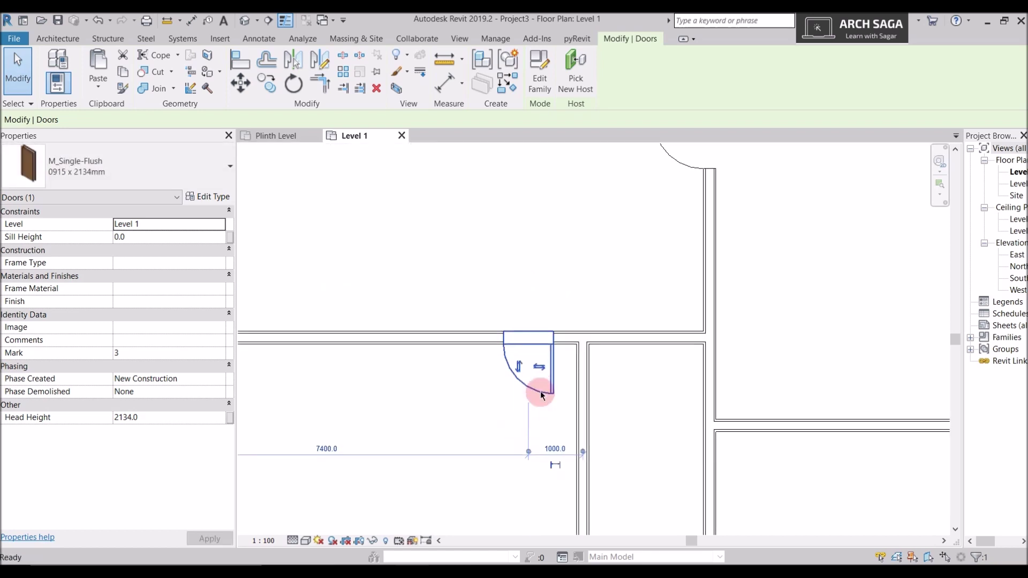
click(558, 451)
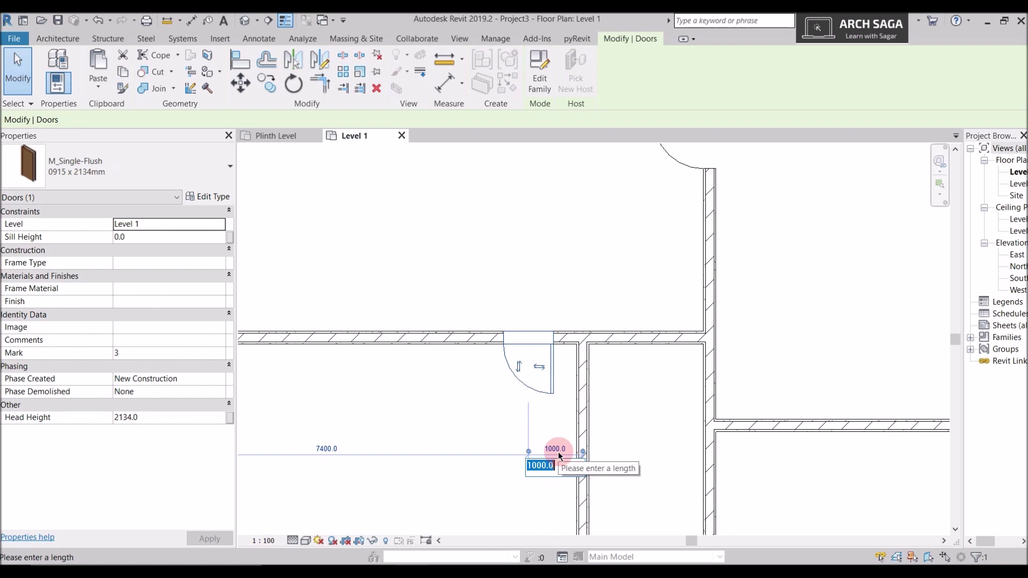
text(900)
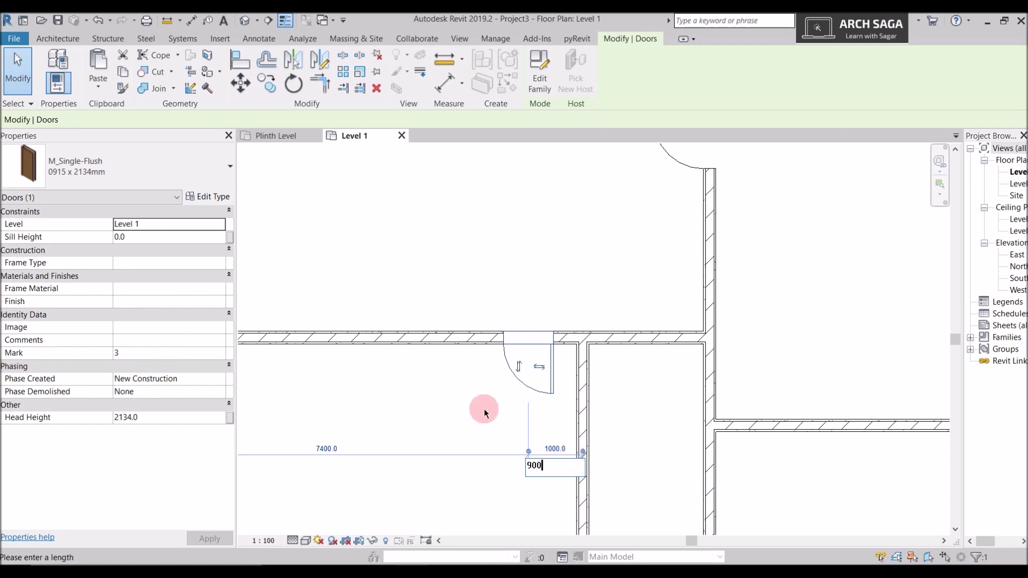
key(Return)
click(525, 409)
Duplicate the type of the door between the upper-left and lower-left rooms under the name 900mmx2100mm.
scroll(466, 361, down, 2)
scroll(448, 301, down, 3)
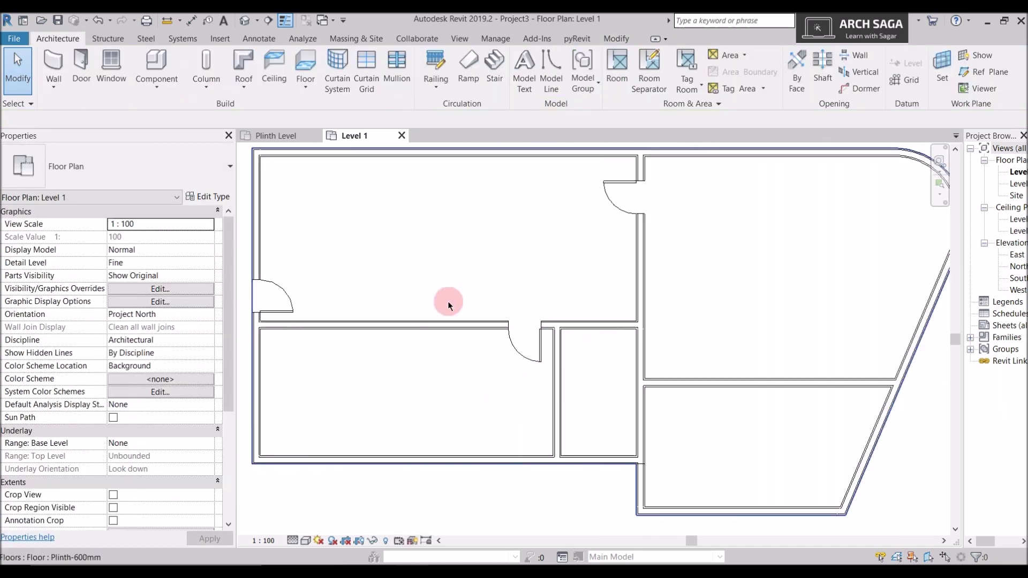
scroll(519, 381, up, 3)
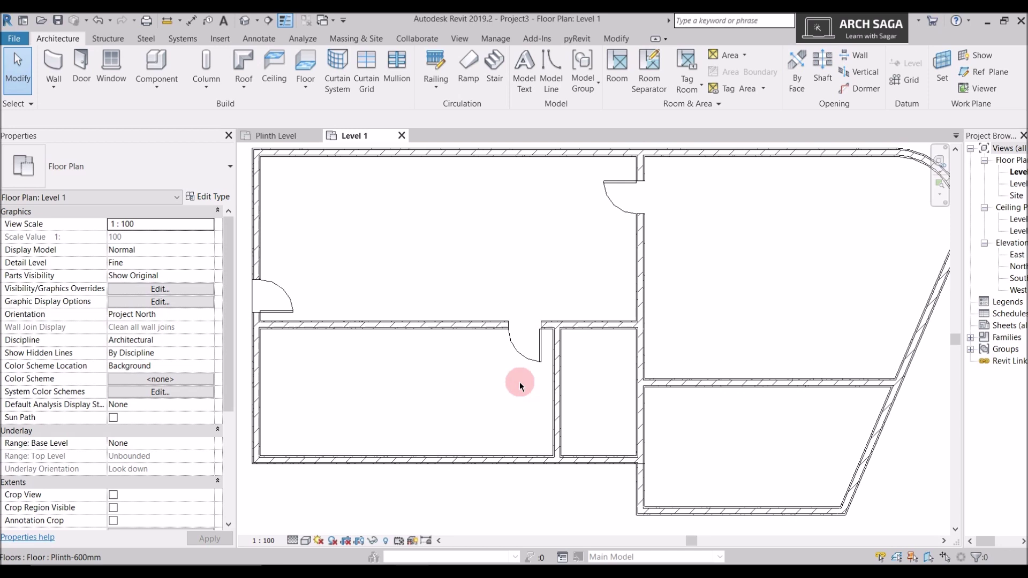
scroll(536, 350, up, 1)
click(542, 349)
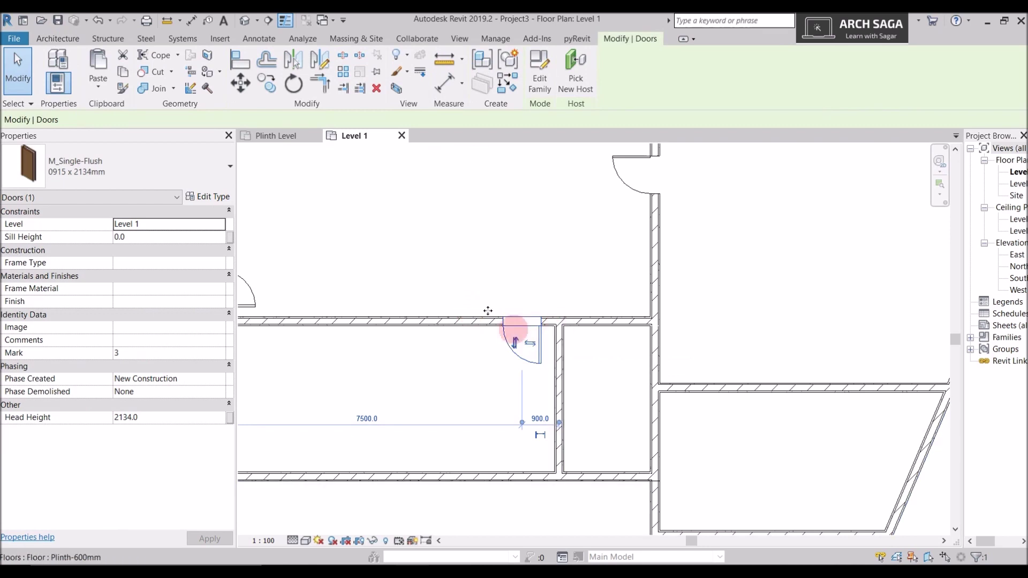
click(206, 197)
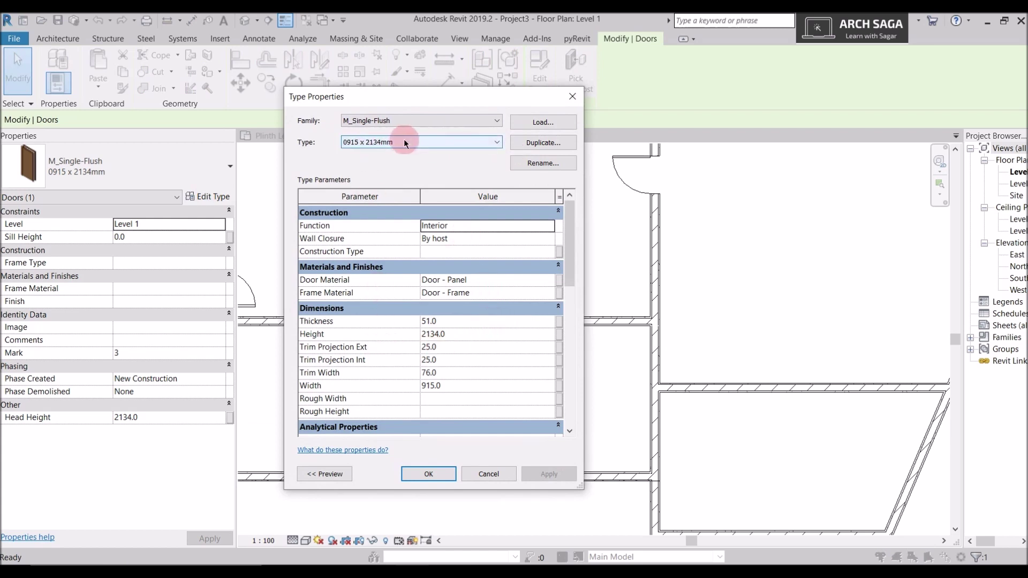
click(527, 145)
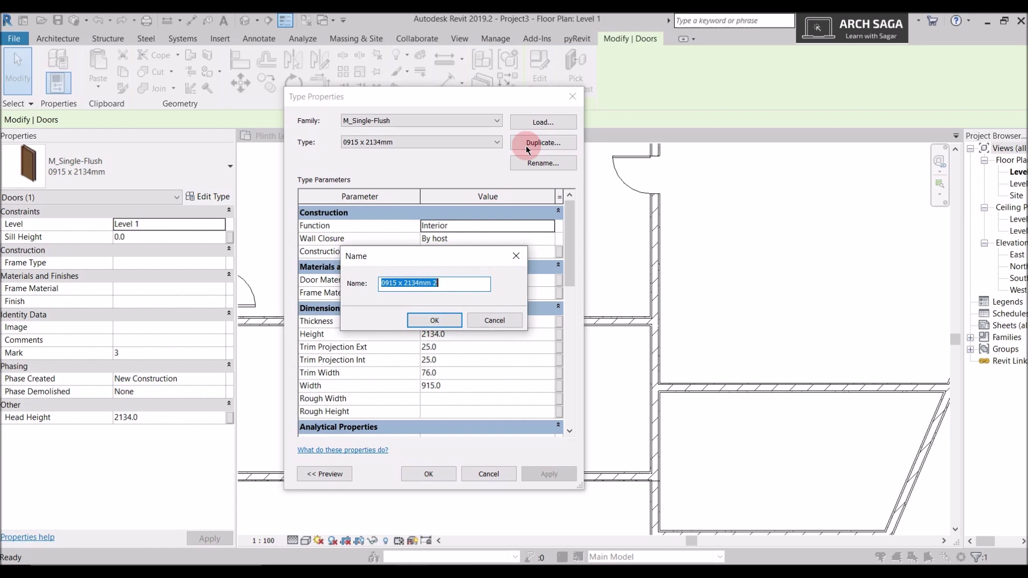
text(900mmx2100)
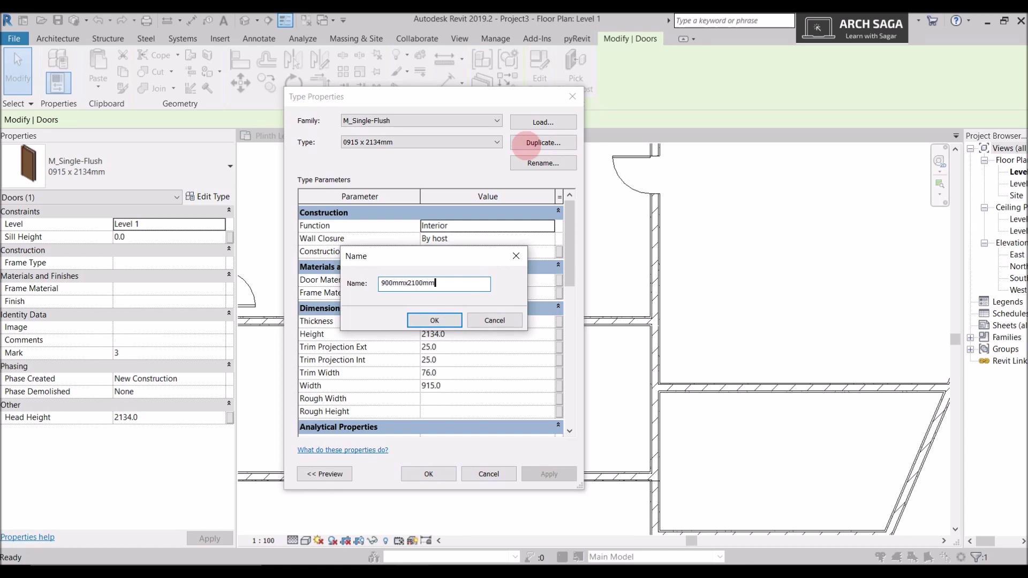
text(mm)
click(434, 320)
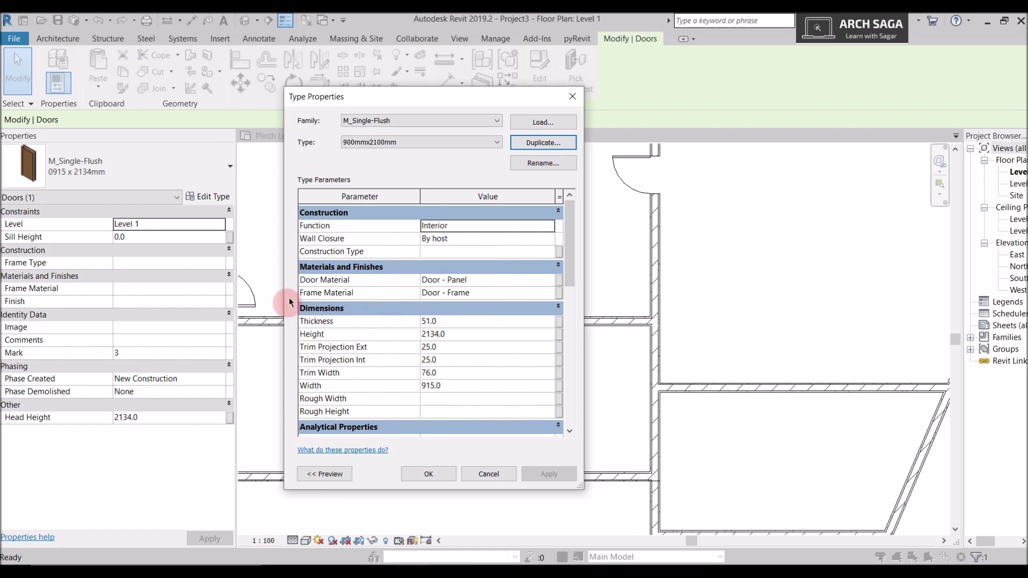
Set the new door type's height to 2100 mm and width to 900 mm, and apply it to the door.
click(477, 336)
text(2100)
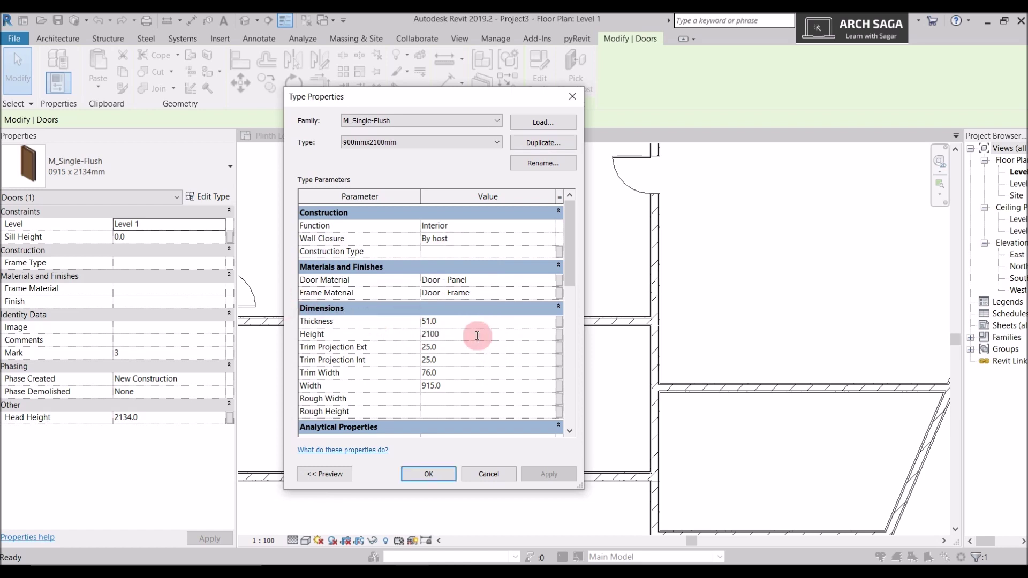
click(466, 388)
text(900)
click(435, 475)
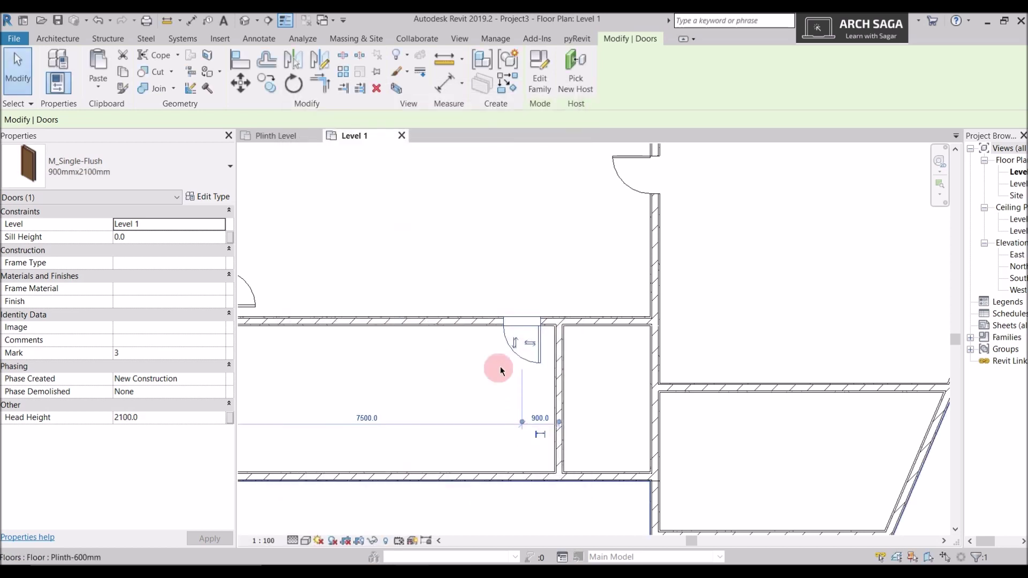
Review the available M_Single-Flush door types, leaving the selected door's type as is, and deselect the door.
scroll(499, 390, down, 3)
scroll(476, 346, up, 3)
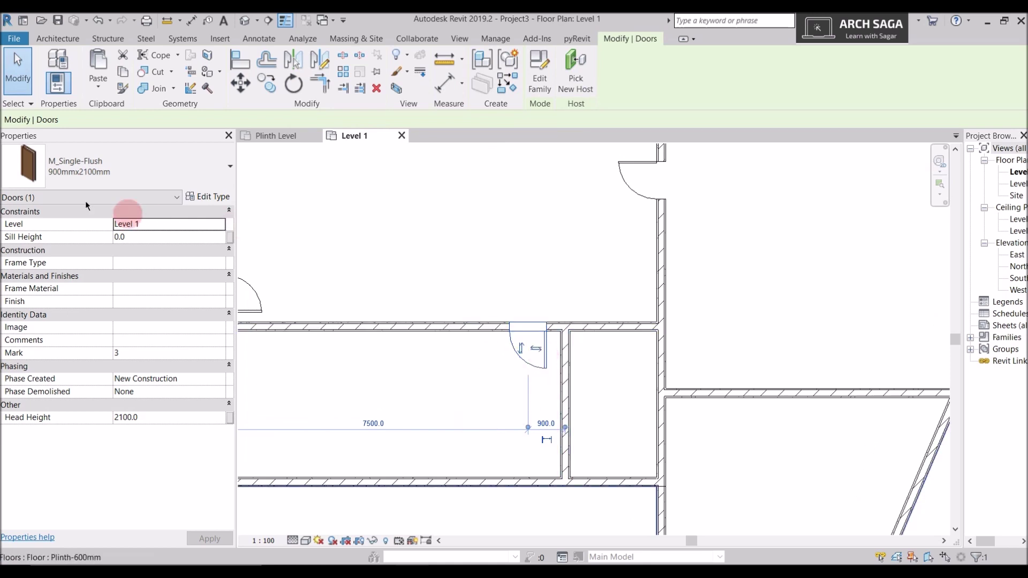
click(206, 183)
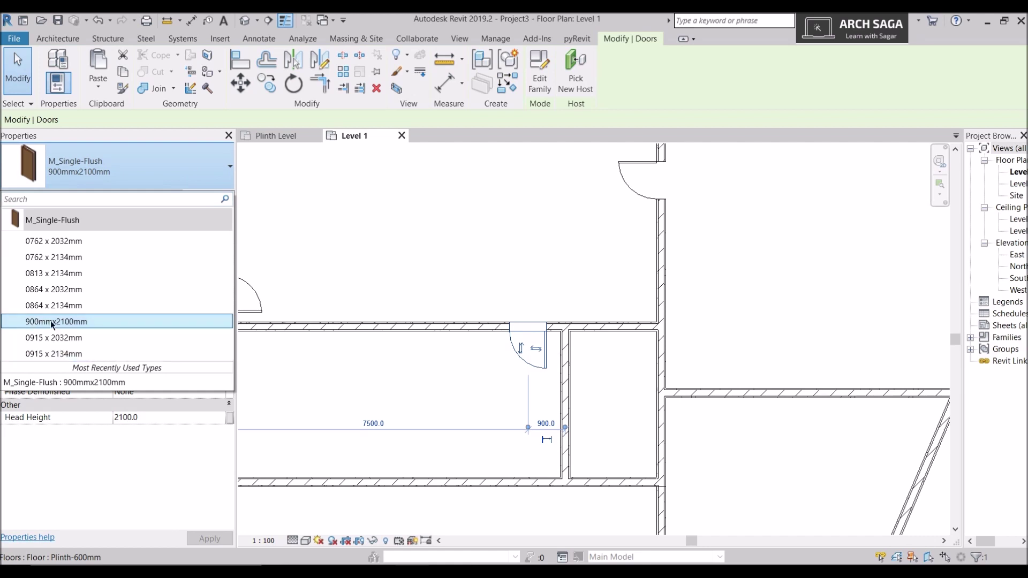
click(322, 262)
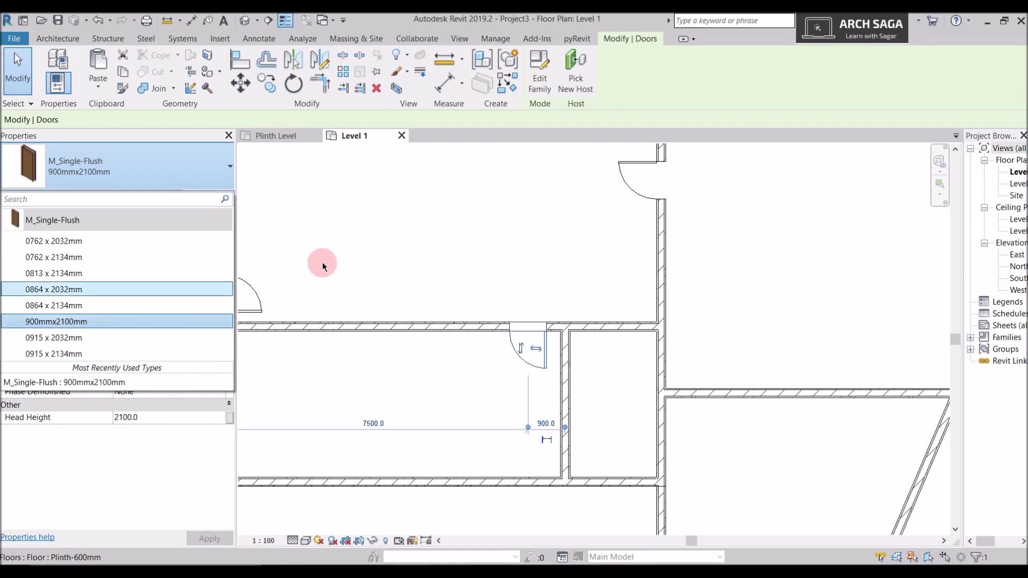
click(497, 370)
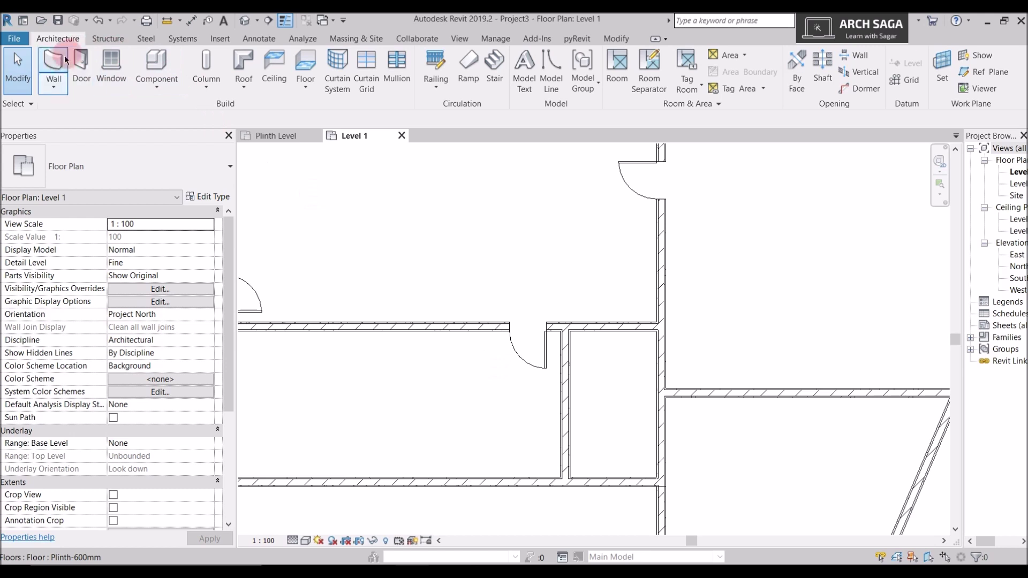
Start placing a door and open the US Metric Doors folder for loading a family.
click(81, 67)
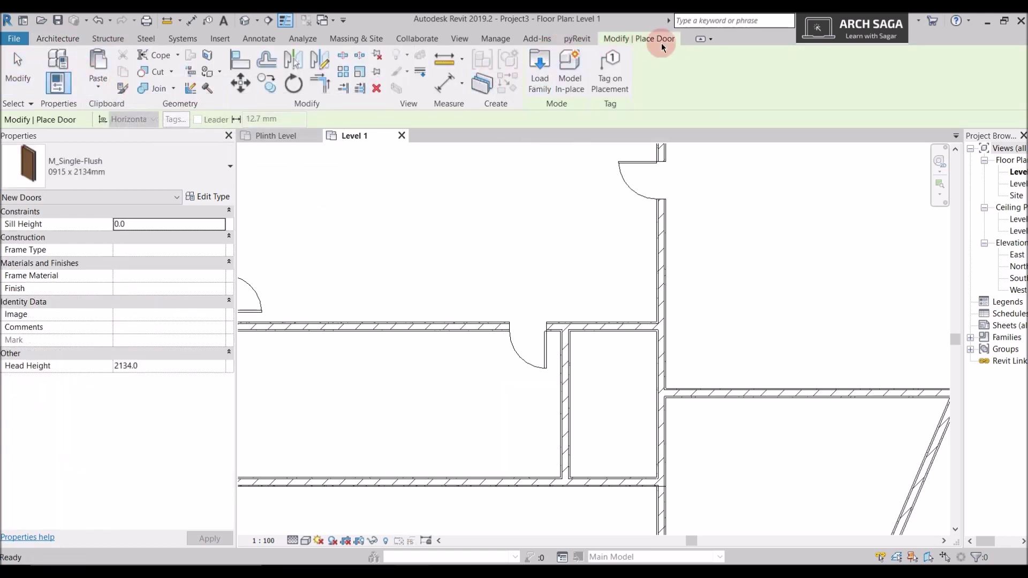
click(539, 73)
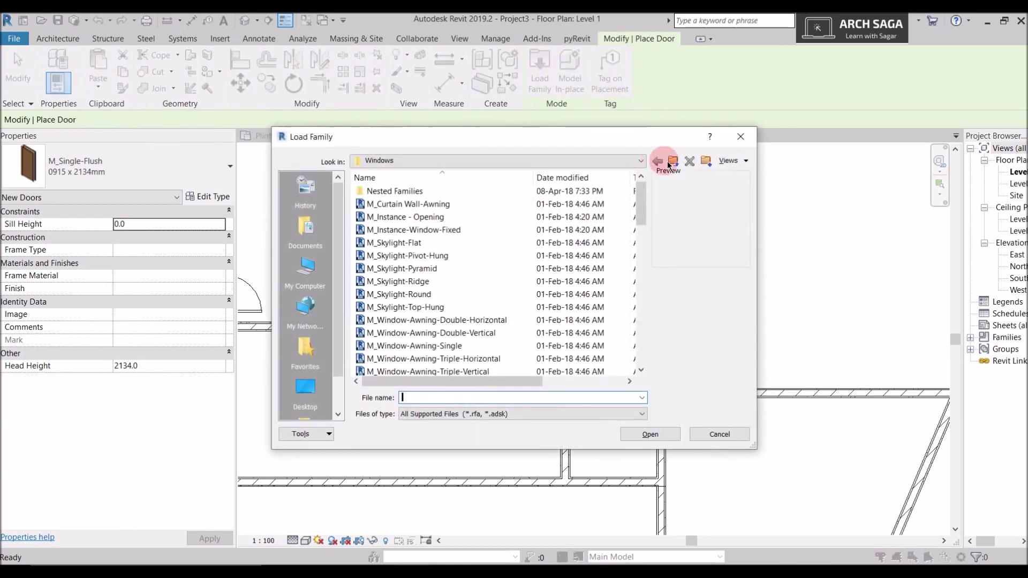
click(670, 162)
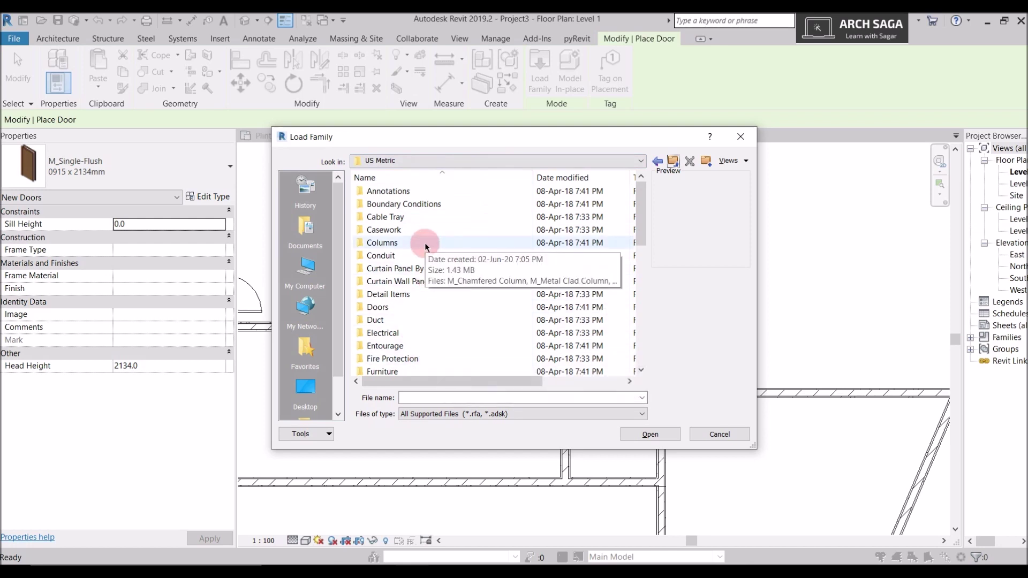
double_click(385, 309)
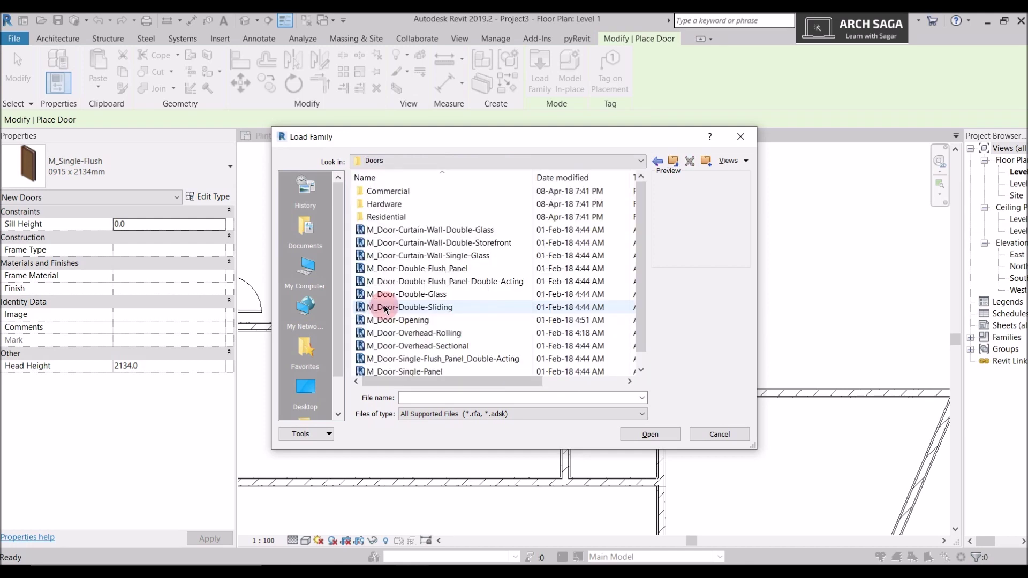
Load the M_Door-Double-Flush_Panel family with its 1700 x 2000mm type.
click(423, 241)
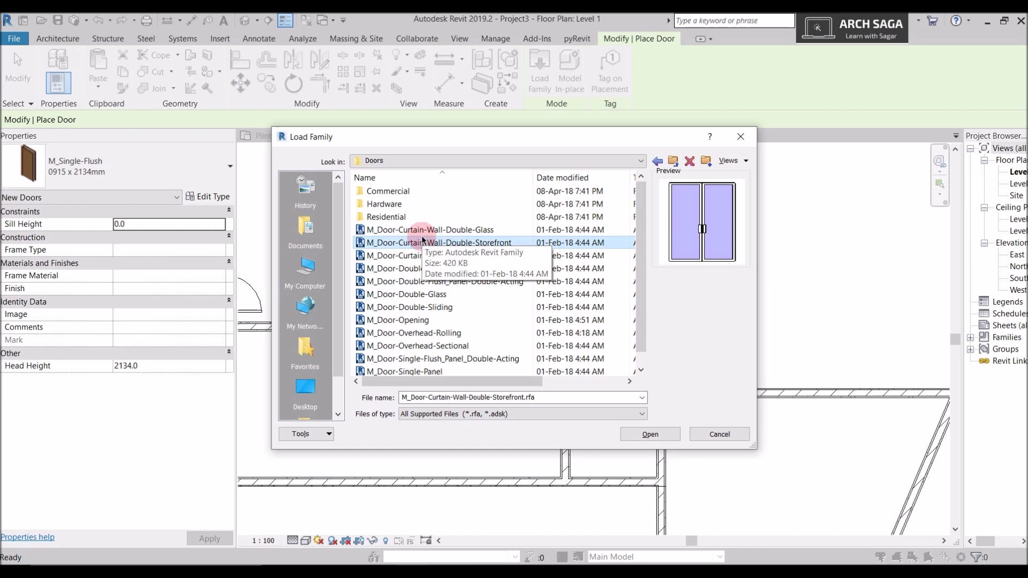
key(Down)
key(Down)
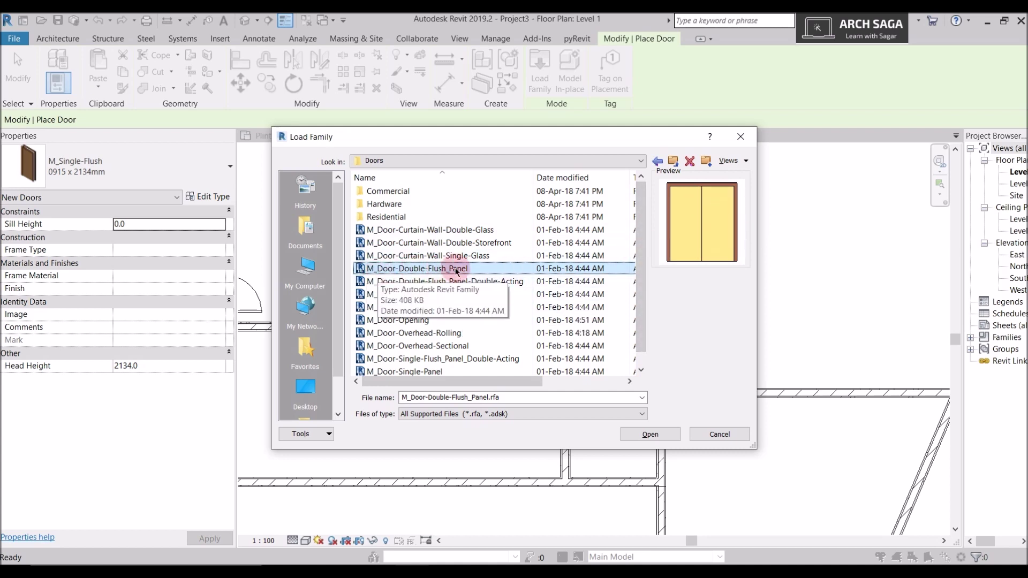
click(663, 437)
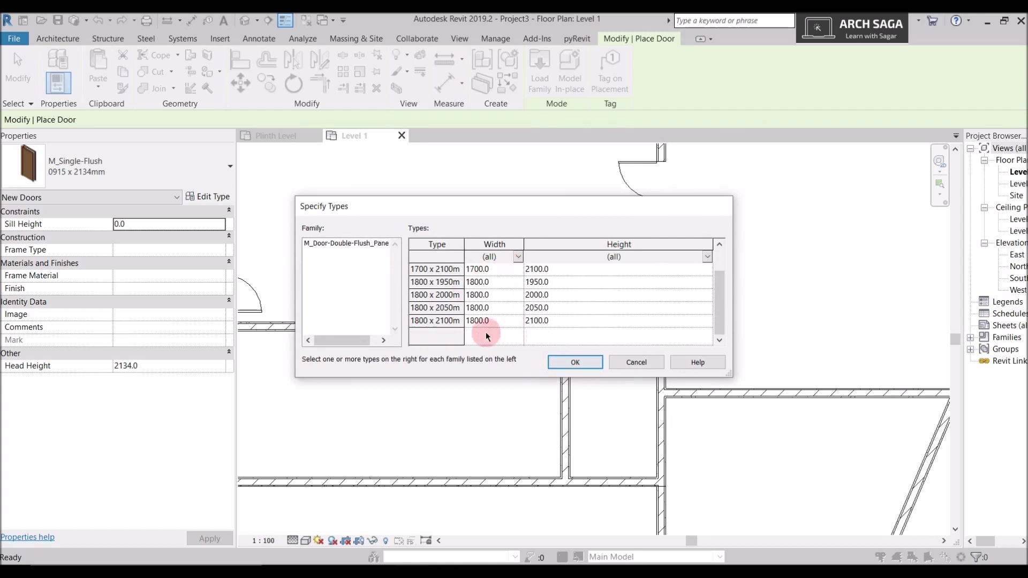
scroll(490, 270, up, 1)
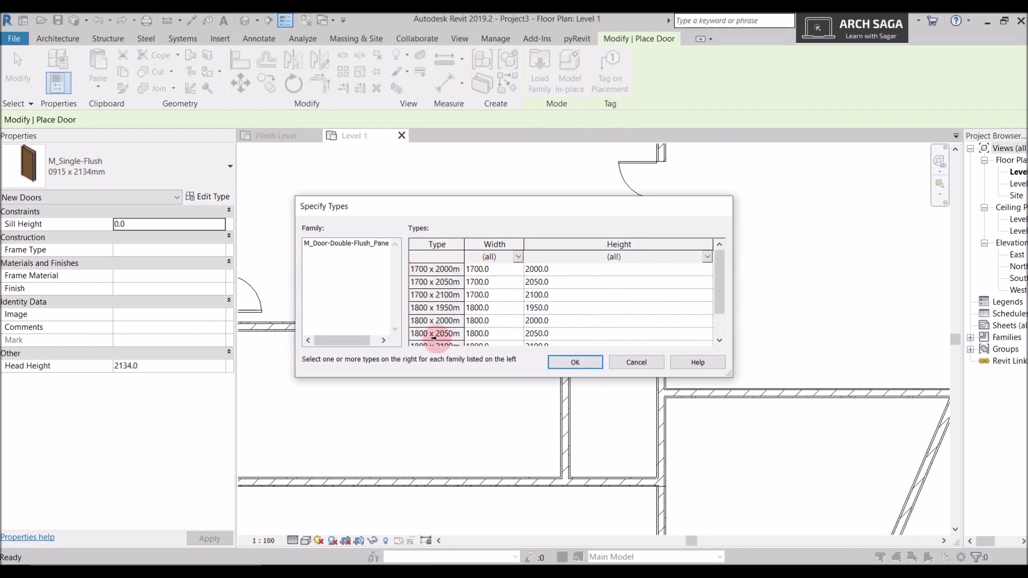
click(576, 363)
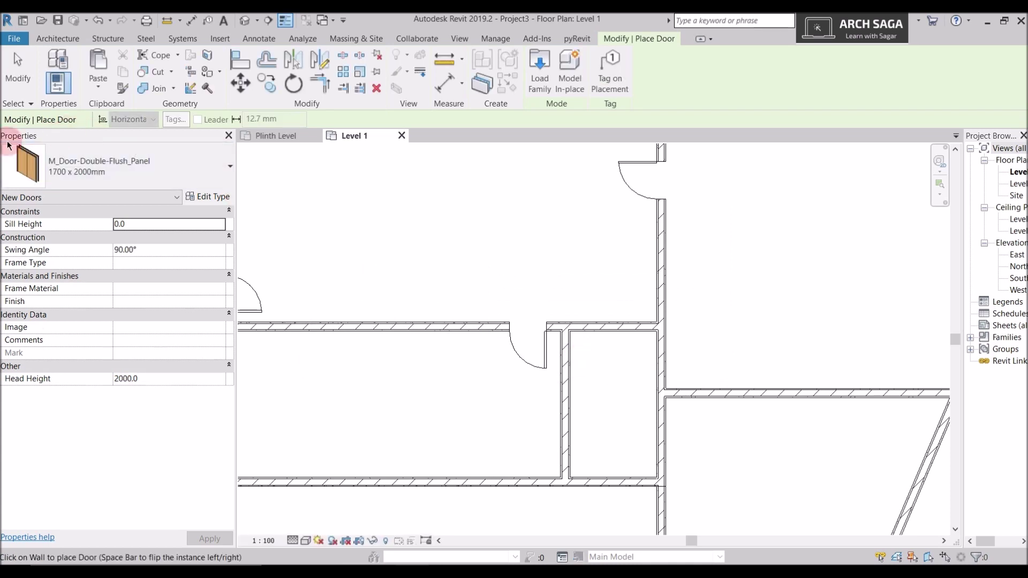
Place a 1700 x 2000mm double door in the upper-left room's outer left wall, about 2319 mm from the top wall, and delete the single door beside it.
click(76, 175)
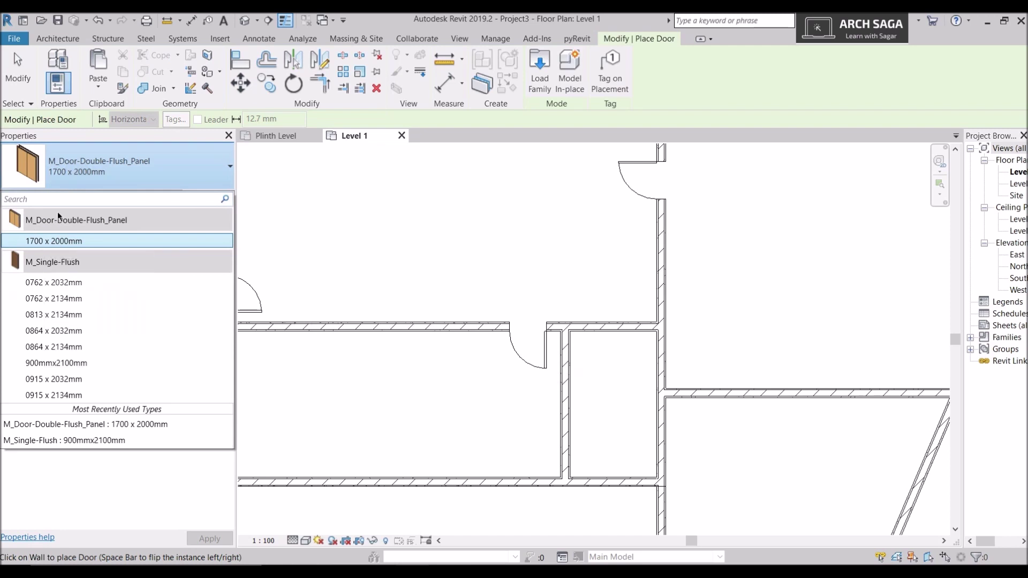
click(75, 241)
scroll(320, 278, down, 4)
middle_drag(464, 290, 523, 323)
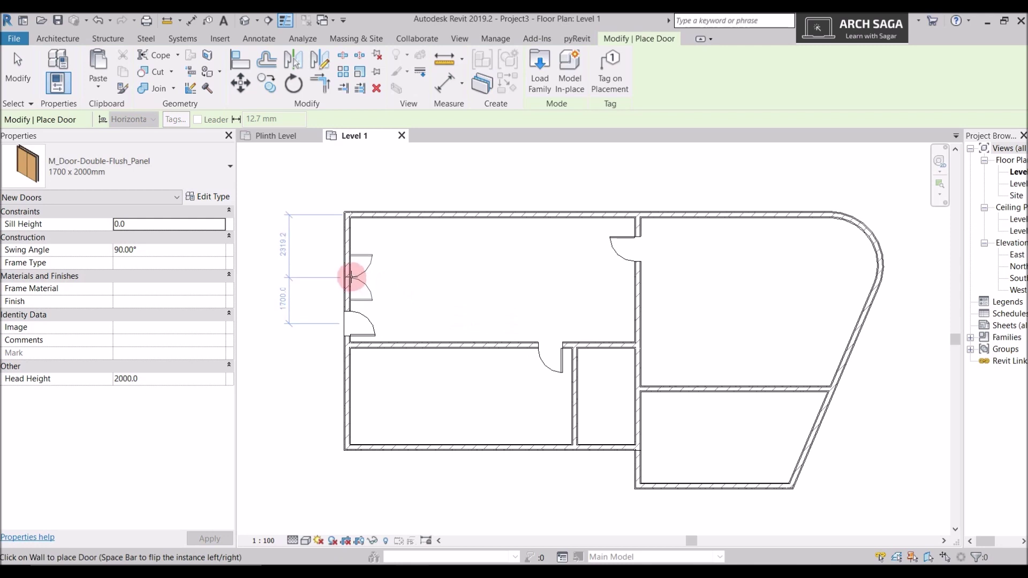
click(351, 276)
key(Escape)
key(Escape)
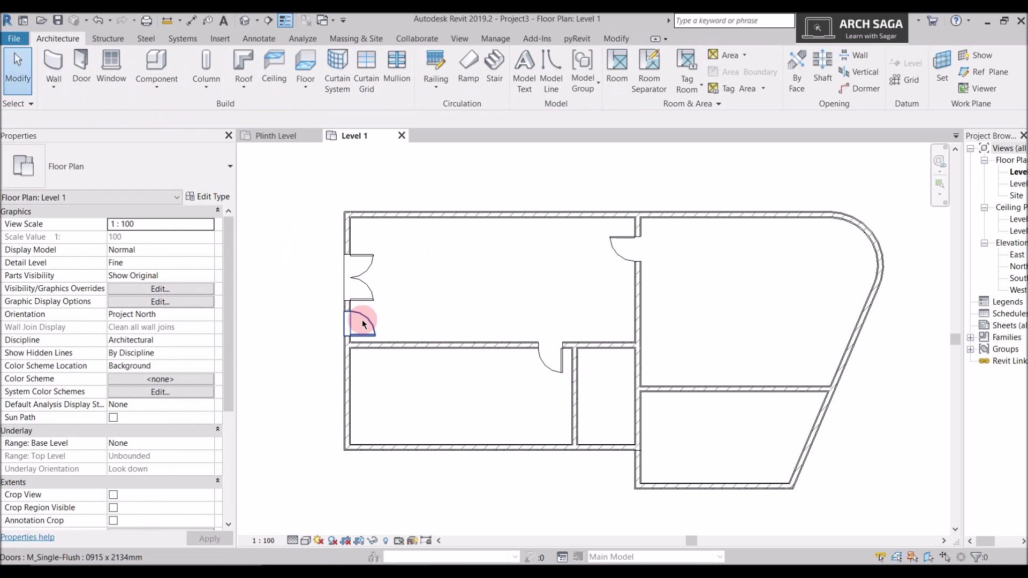
click(363, 323)
key(Escape)
Nudge the double door down the wall to 2300 mm from the upper-left room's lower wall.
scroll(359, 291, up, 2)
click(358, 280)
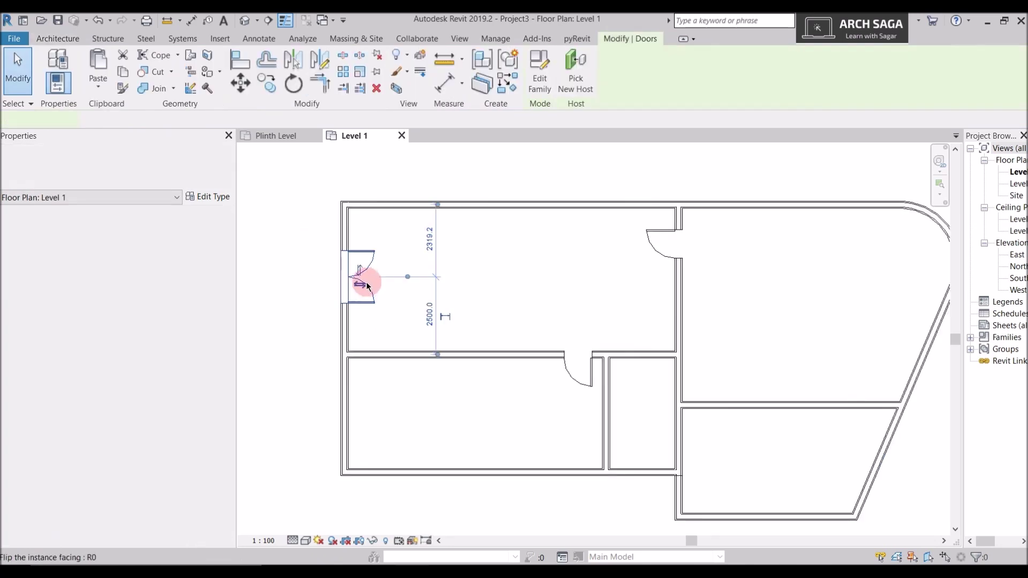
scroll(440, 279, up, 1)
drag(362, 276, 417, 299)
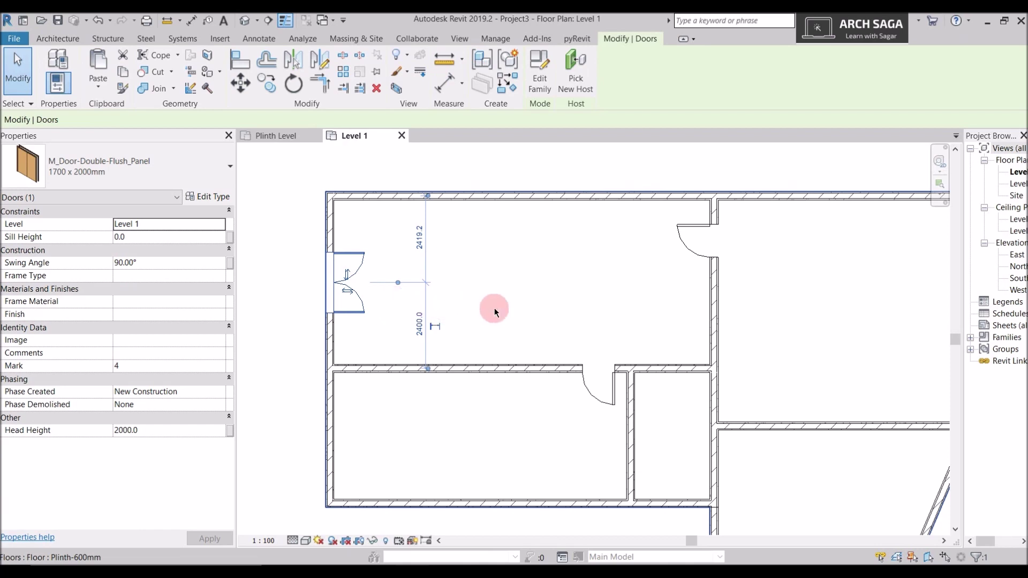
key(Down)
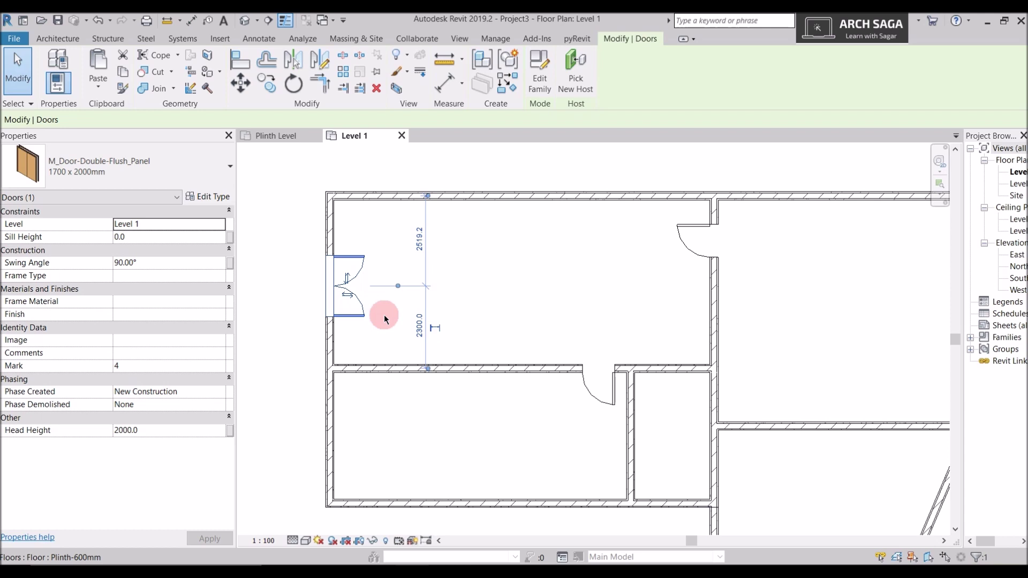
Start placing a window and review the available M_Fixed window types.
click(58, 38)
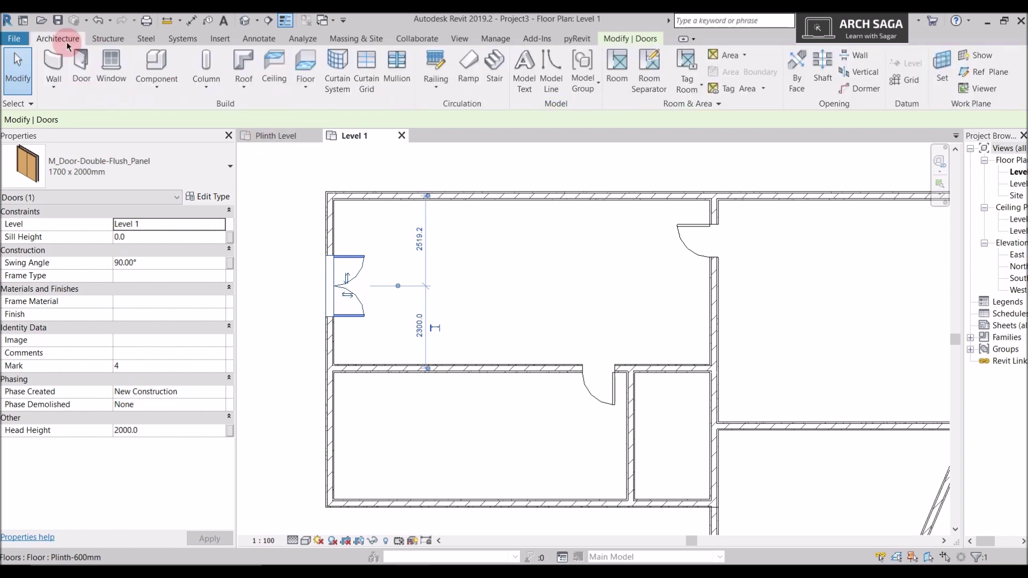
click(110, 63)
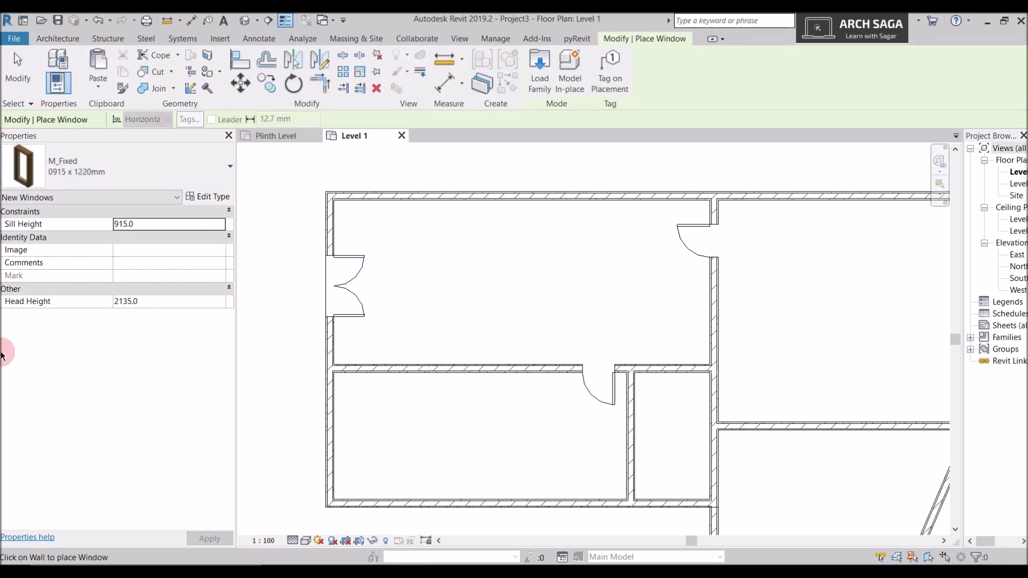
click(97, 173)
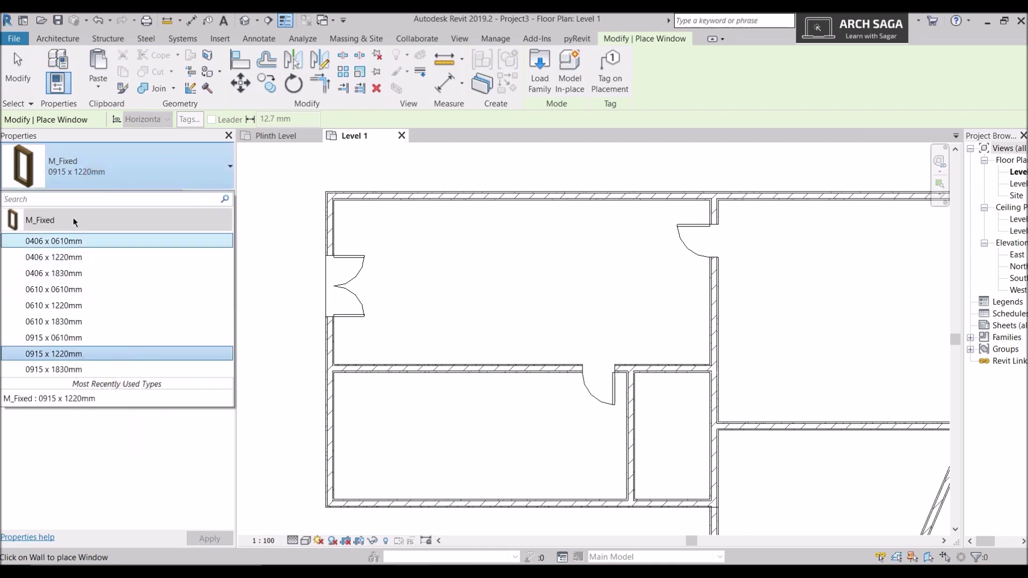
mouse_move(119, 254)
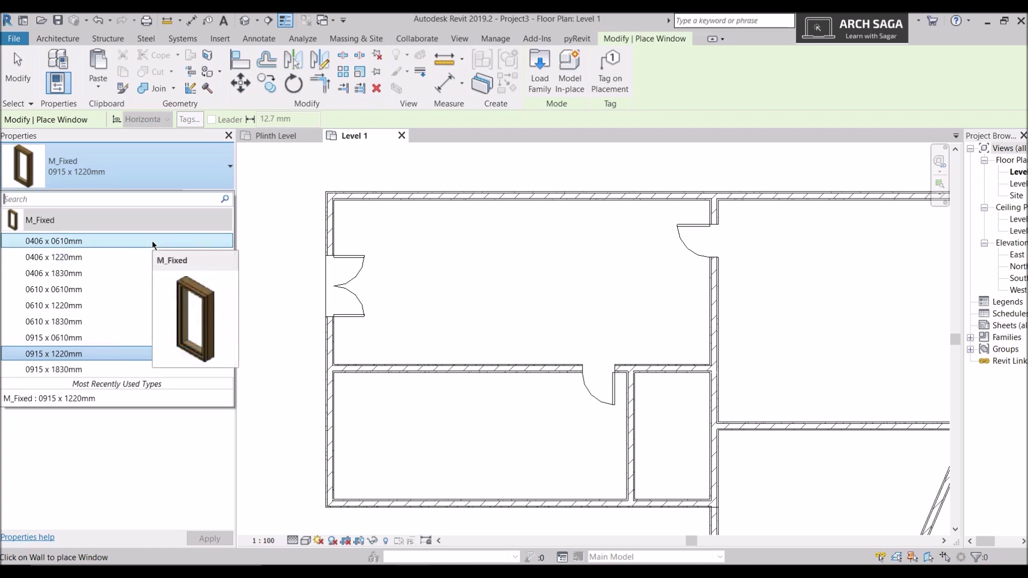
Load the M_Window-Awning-Single family from the Windows library folder for placement.
click(542, 96)
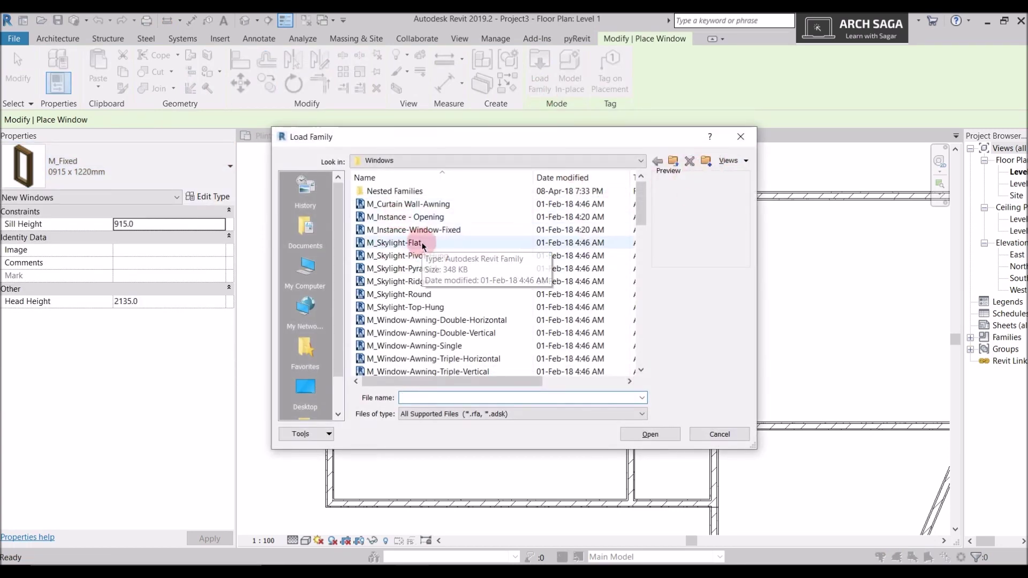
click(427, 269)
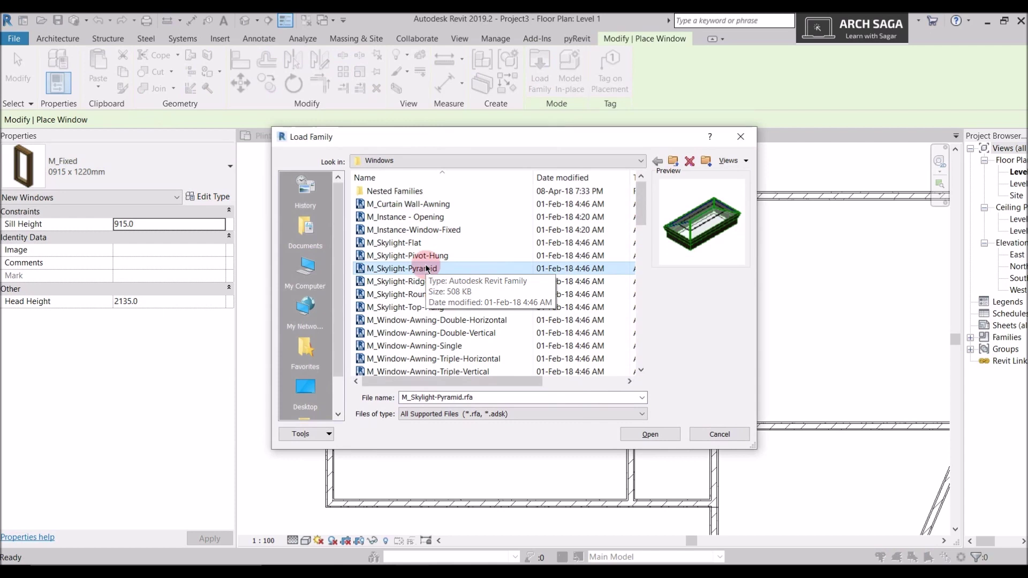
key(Down)
key(Down)
key(Down)
key(Down)
key(Down)
key(Down)
key(Down)
key(Up)
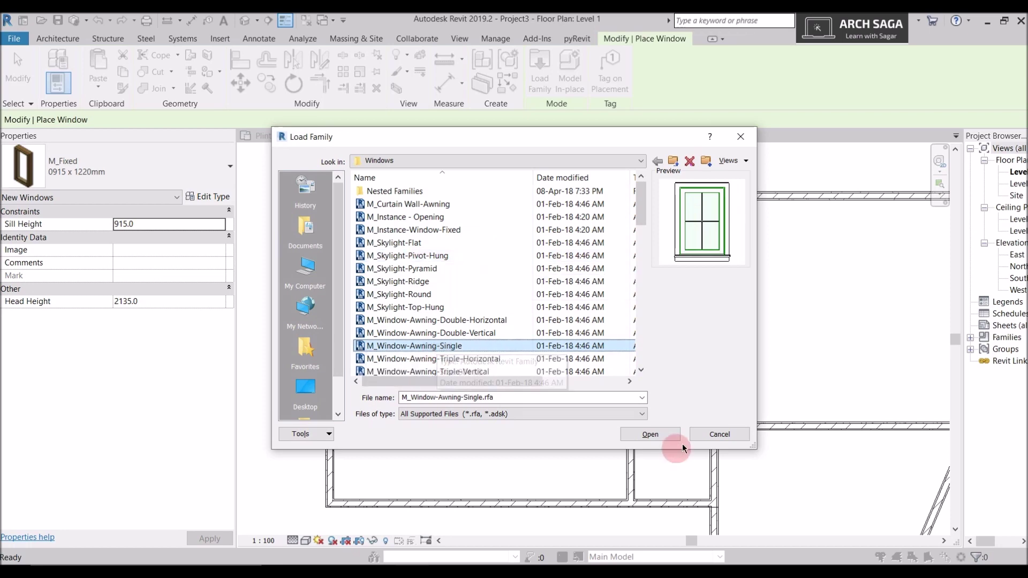
click(660, 437)
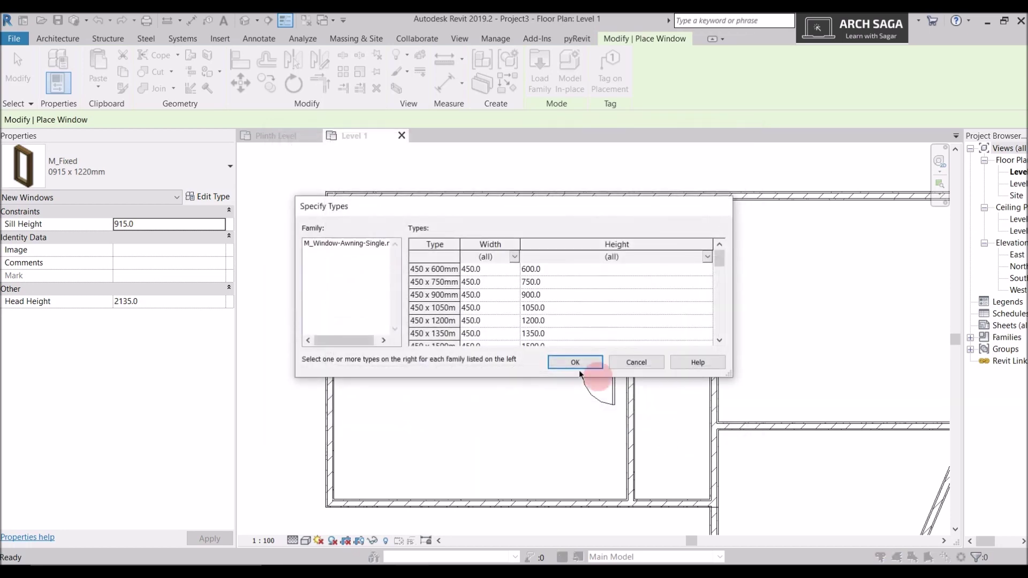
click(575, 363)
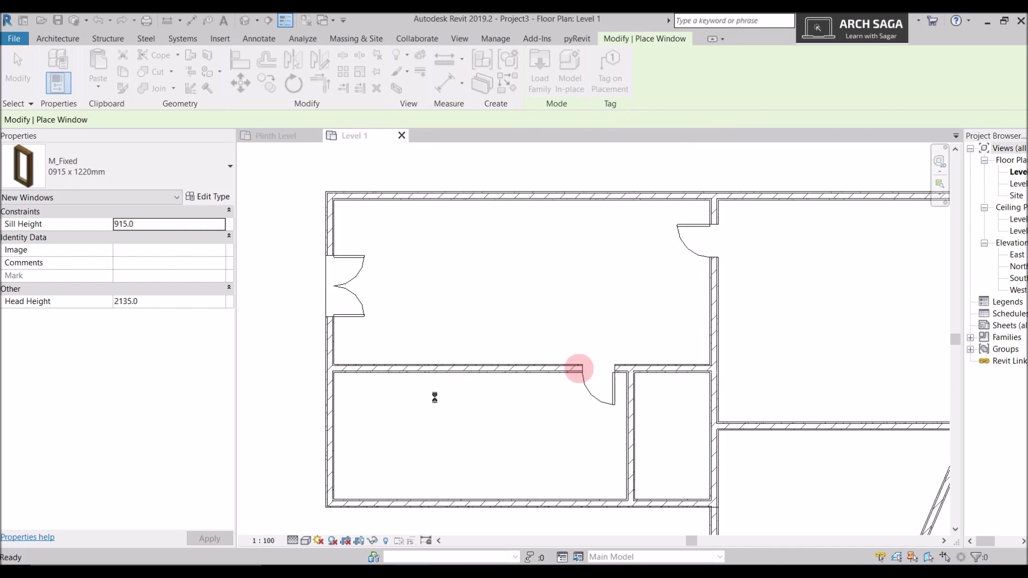
Place three 600 x 900mm awning windows in the lower-left room: one midway along its outer left wall and two in its lower wall.
click(367, 408)
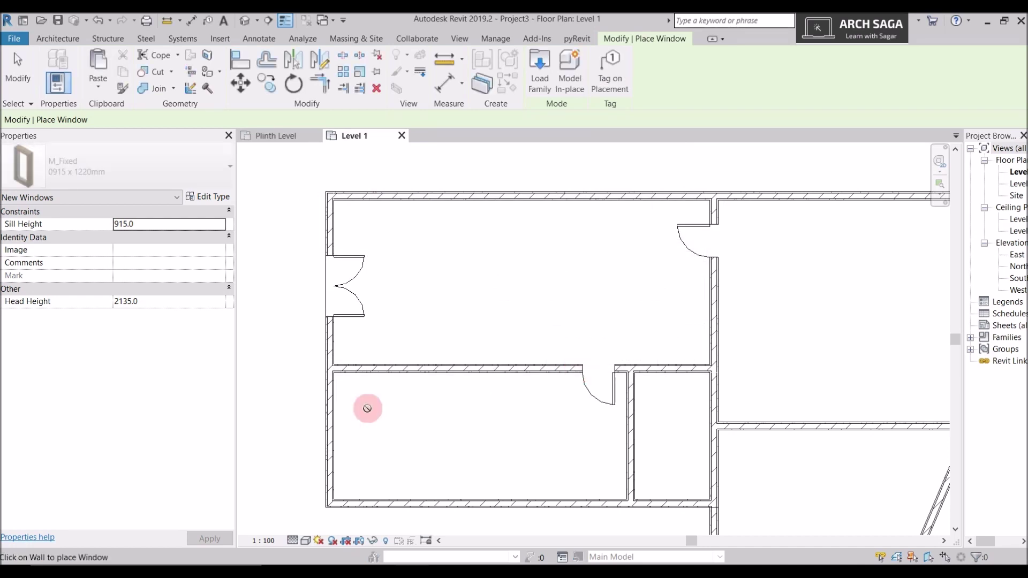
click(337, 429)
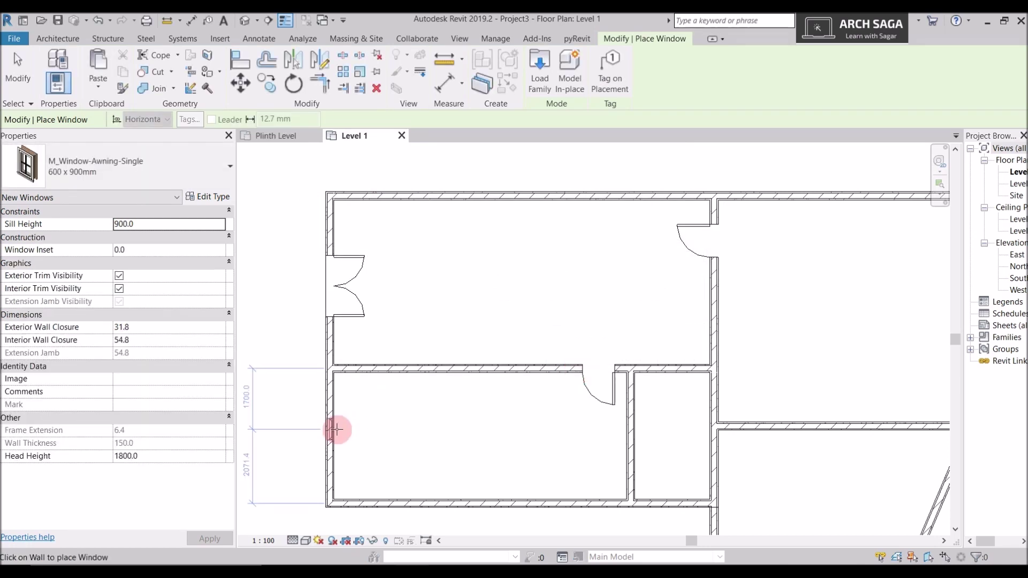
scroll(333, 439, down, 1)
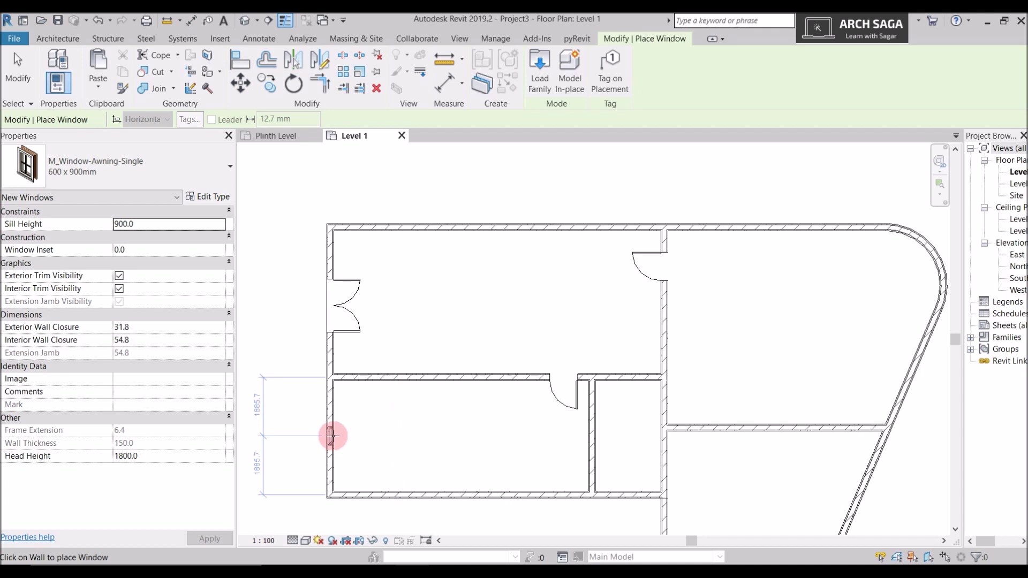
click(332, 436)
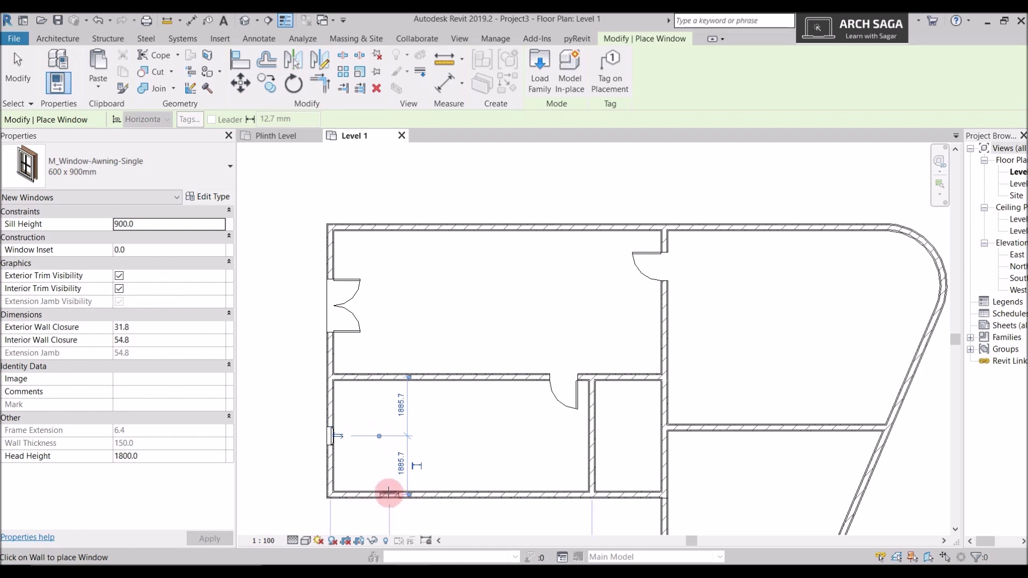
click(389, 492)
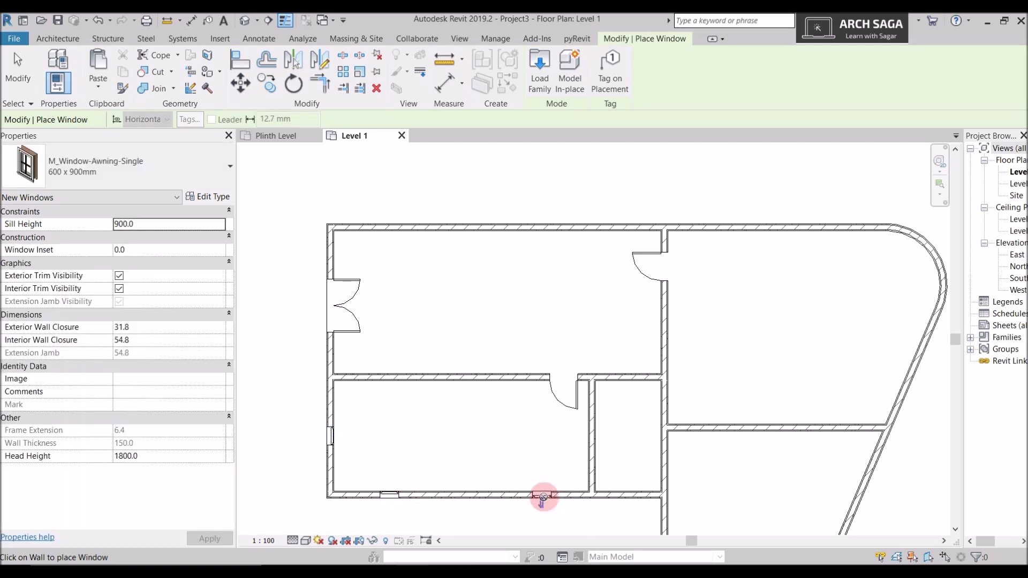
click(541, 498)
key(Escape)
Flip the facing of the right-hand window in the lower wall and flip it back towards the outside.
scroll(541, 498, up, 2)
click(542, 498)
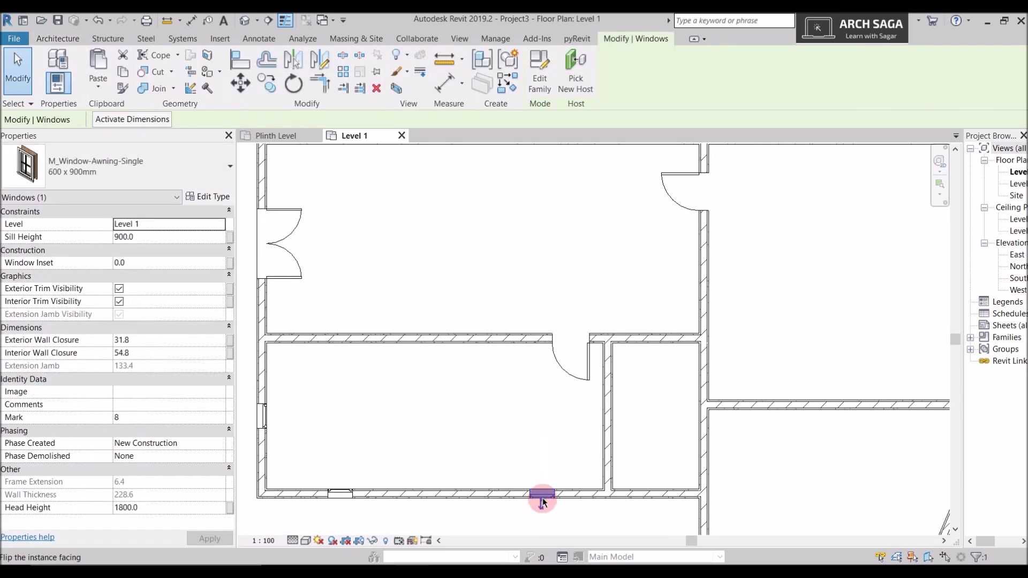
click(542, 502)
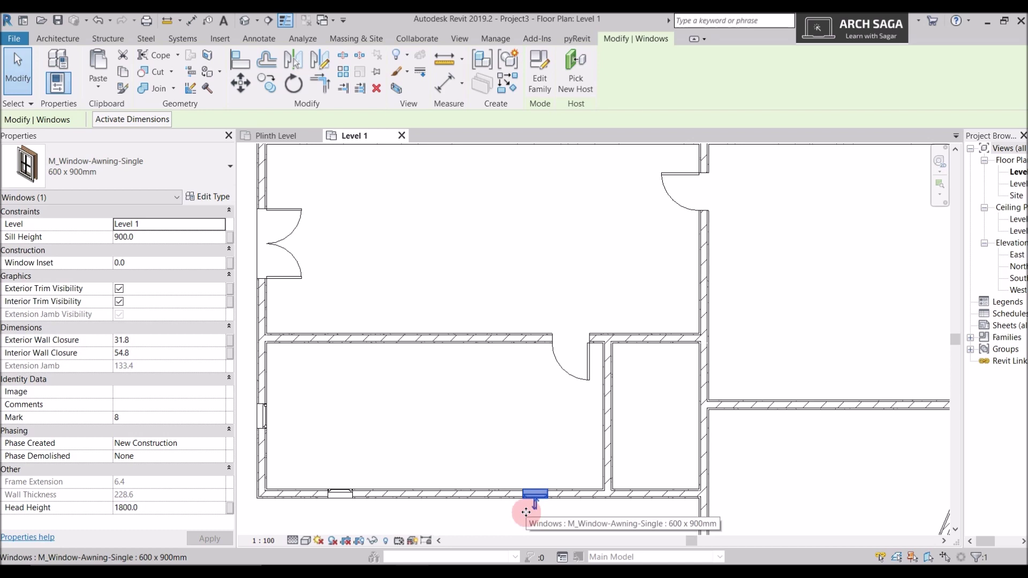
middle_drag(526, 512, 516, 466)
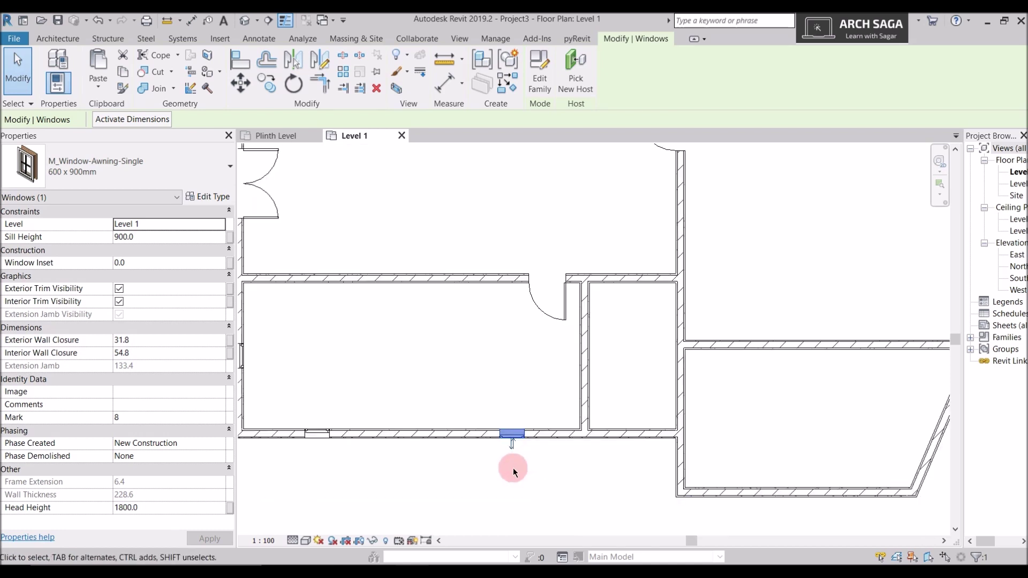
scroll(513, 468, up, 5)
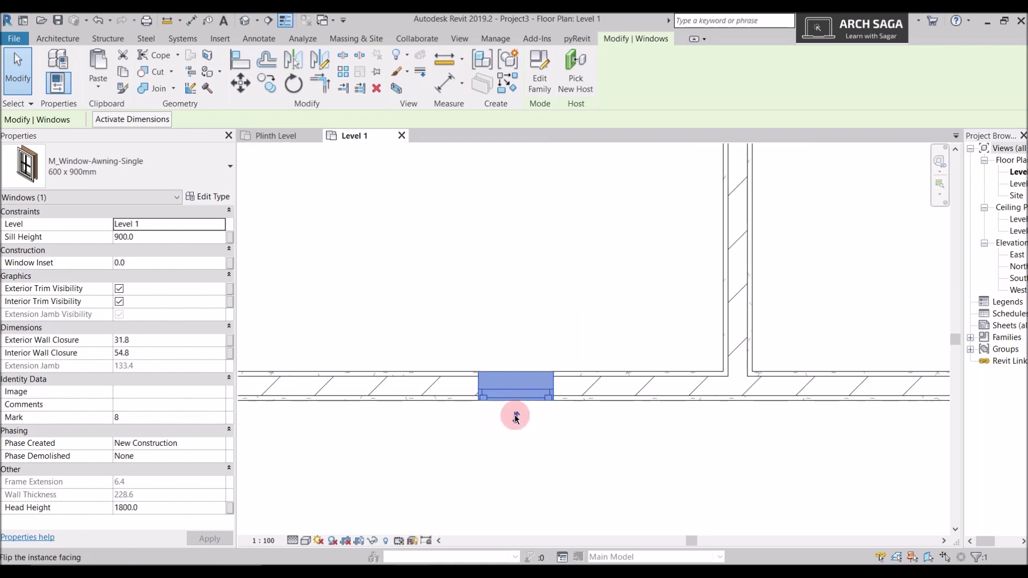
click(516, 417)
click(516, 364)
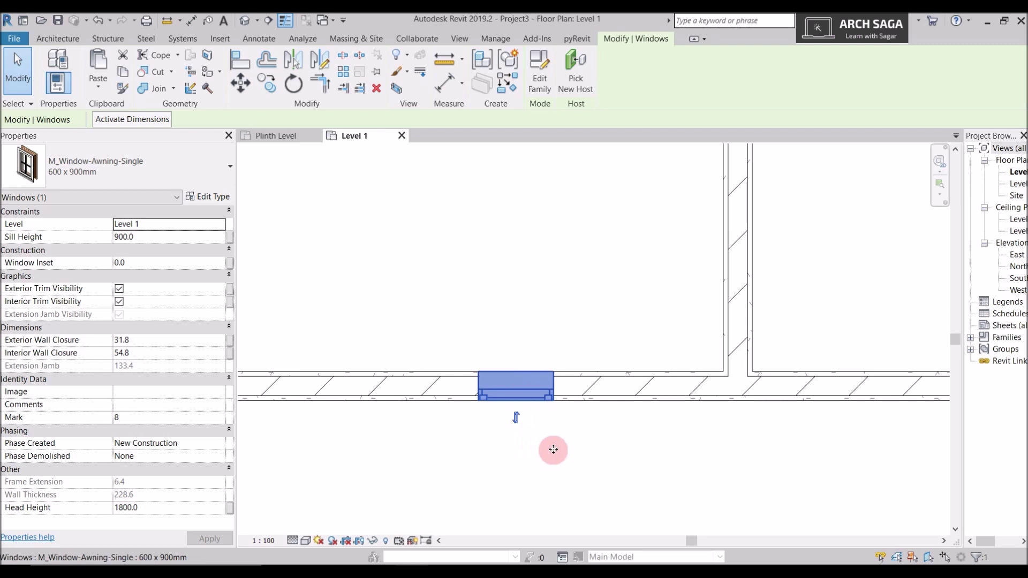
Set the sill height of the right-hand window in the lower wall to 1000 and reselect the window to check it.
scroll(533, 415, down, 1)
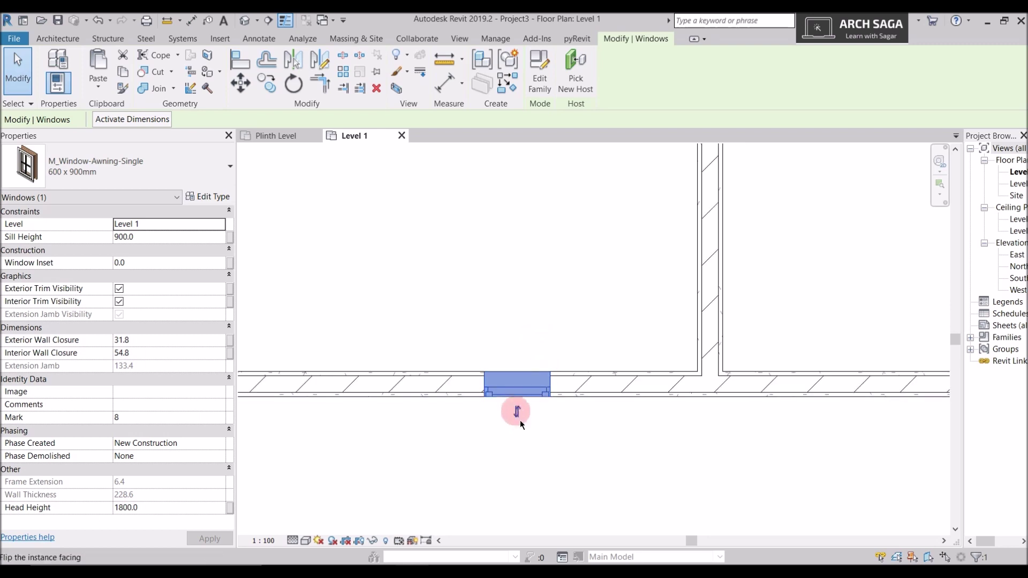
scroll(503, 452, down, 3)
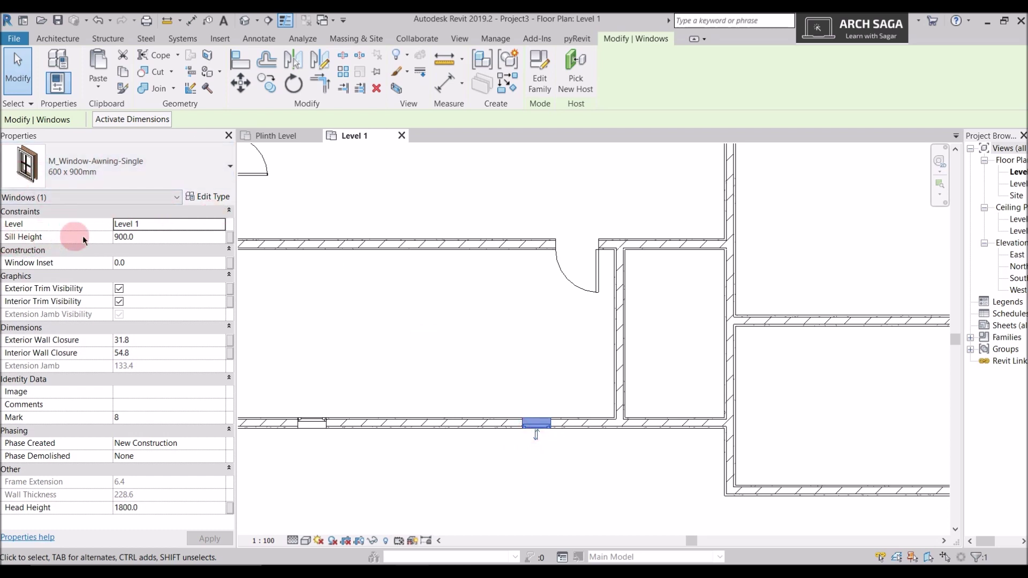
click(143, 239)
text(10)
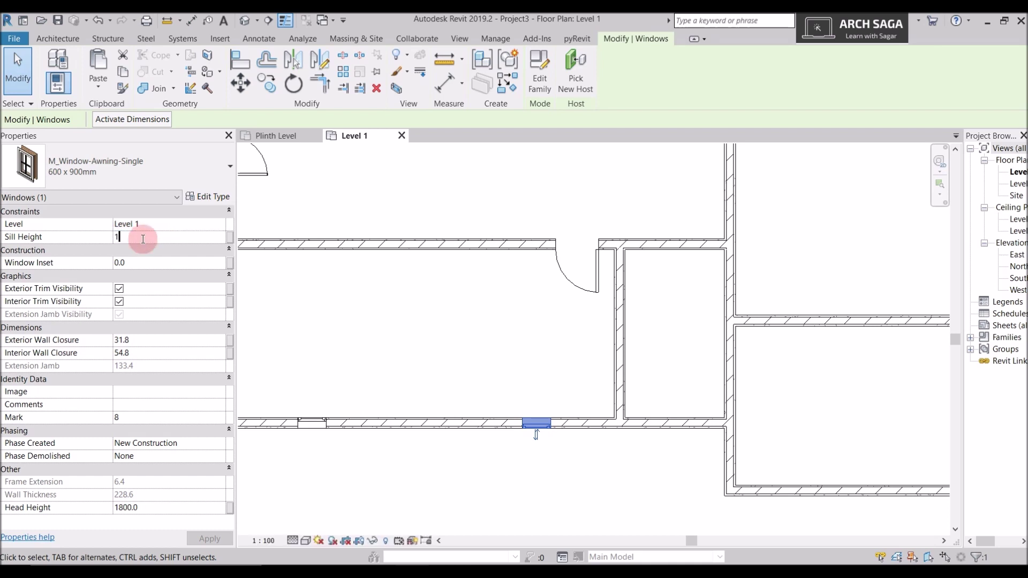
click(326, 303)
scroll(363, 335, down, 1)
scroll(515, 431, up, 1)
click(515, 428)
scroll(479, 393, up, 1)
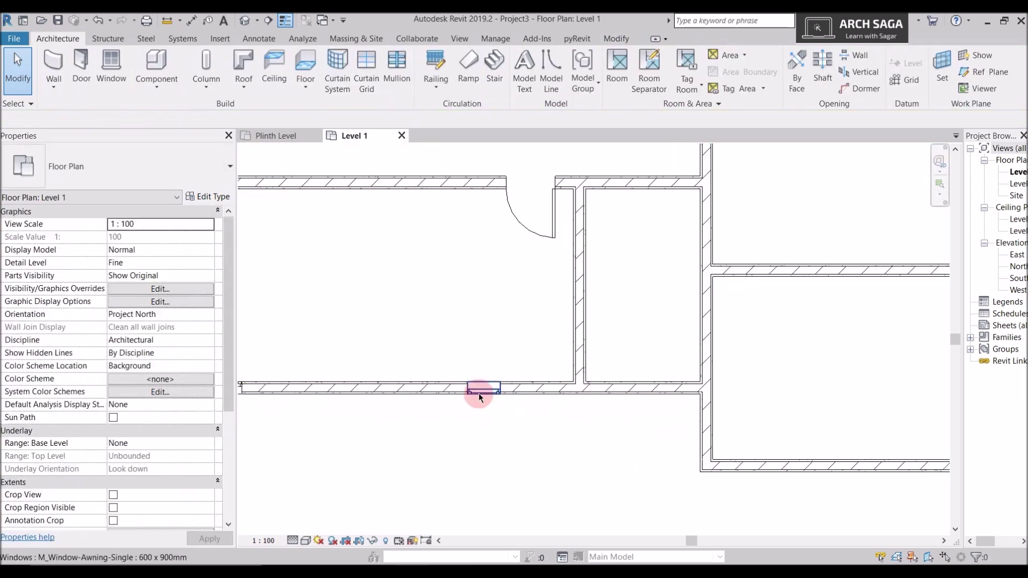
click(479, 393)
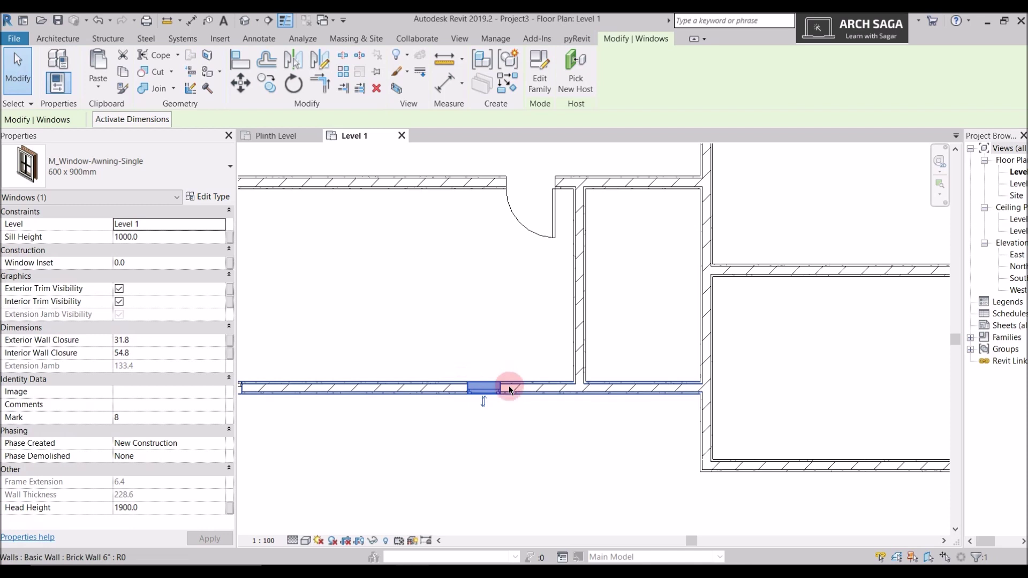
click(484, 383)
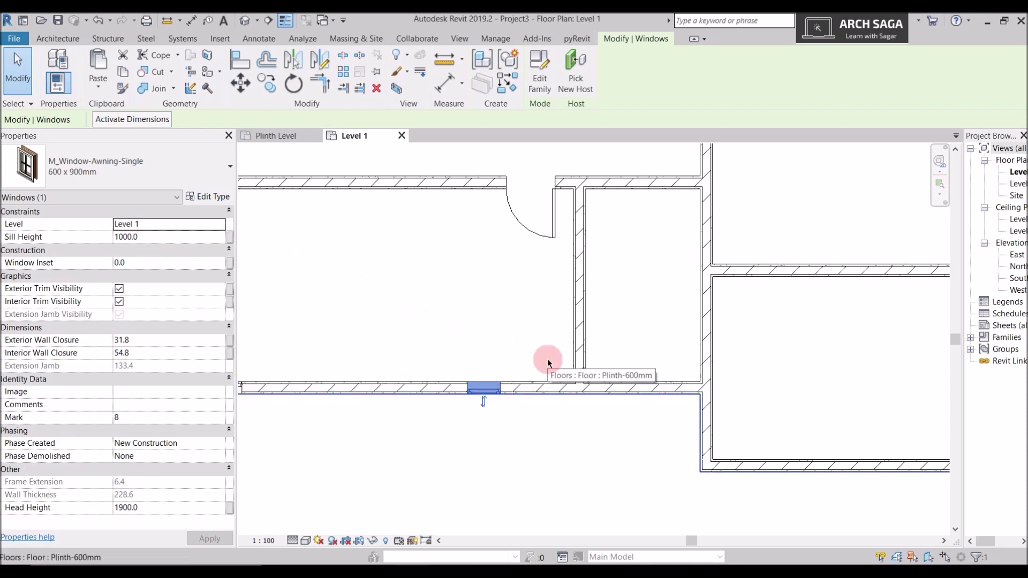
Check the sill height of the left-hand window in the lower-left room's lower wall.
scroll(497, 405, down, 2)
scroll(300, 378, up, 1)
scroll(357, 377, up, 2)
click(356, 378)
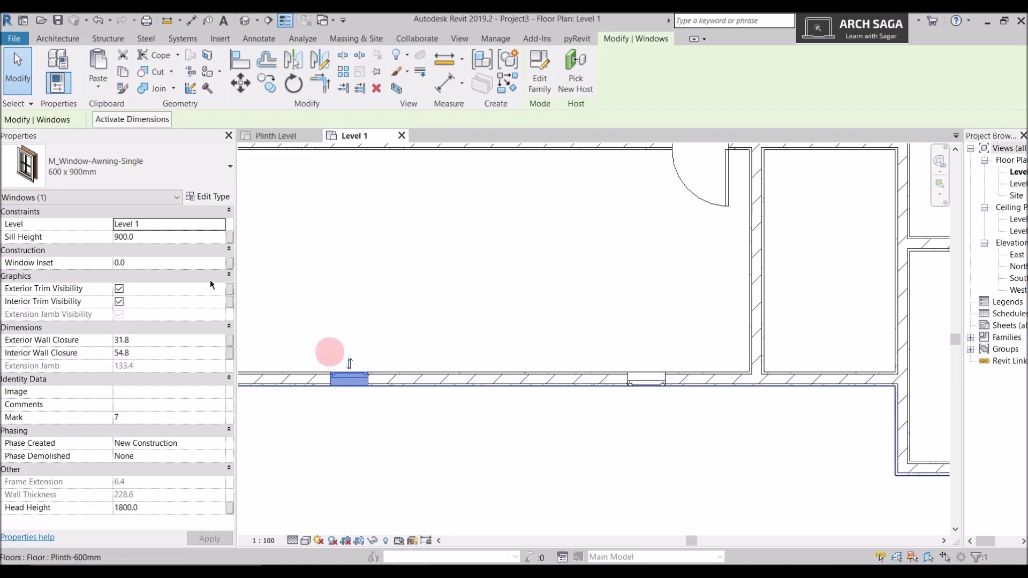
scroll(498, 374, down, 1)
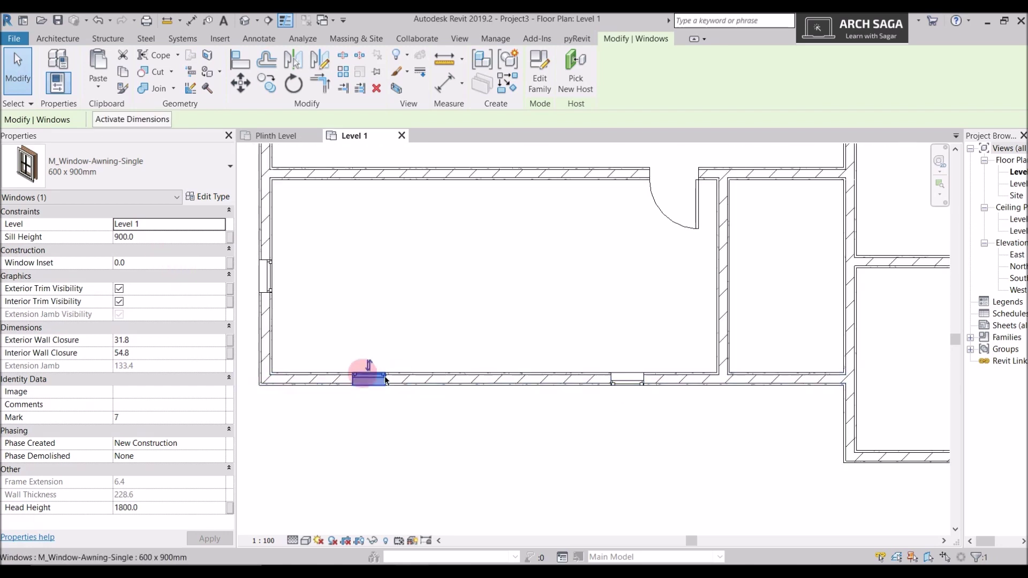
scroll(487, 299, down, 2)
middle_drag(545, 323, 571, 386)
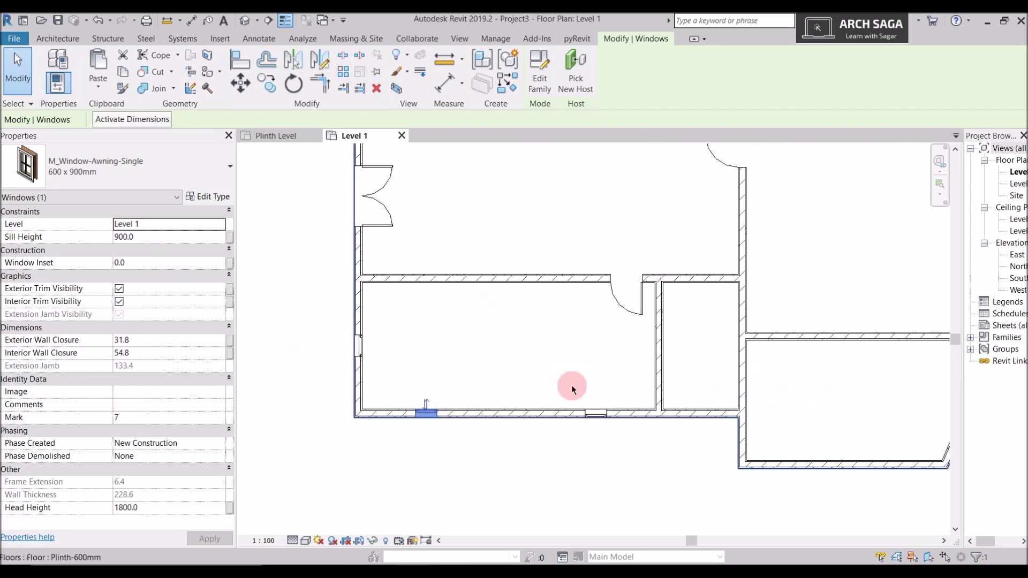
Select all instances of the 600 x 900mm awning window visible in the view and set their sill height to 1000.
scroll(607, 420, up, 2)
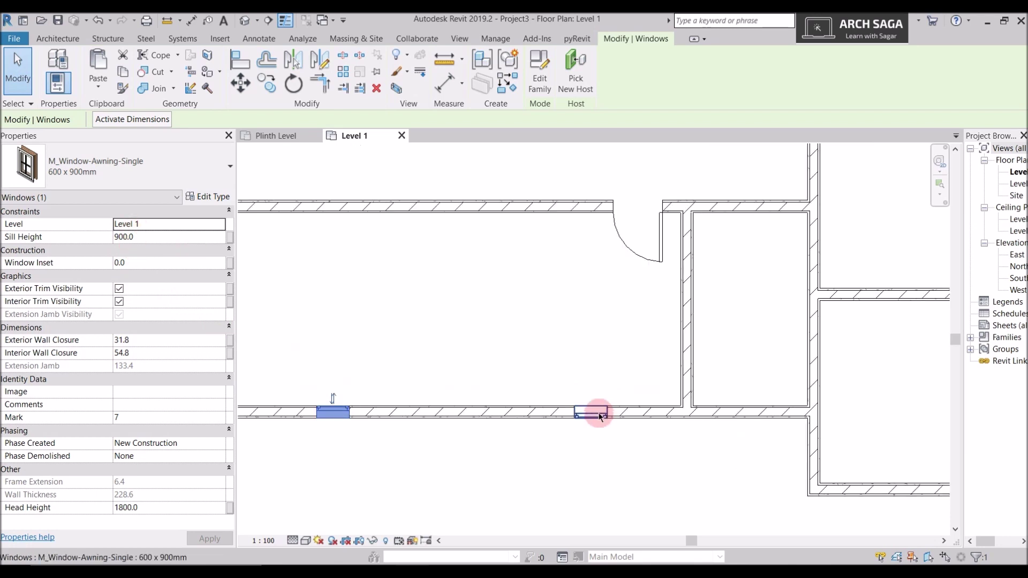
right_click(600, 416)
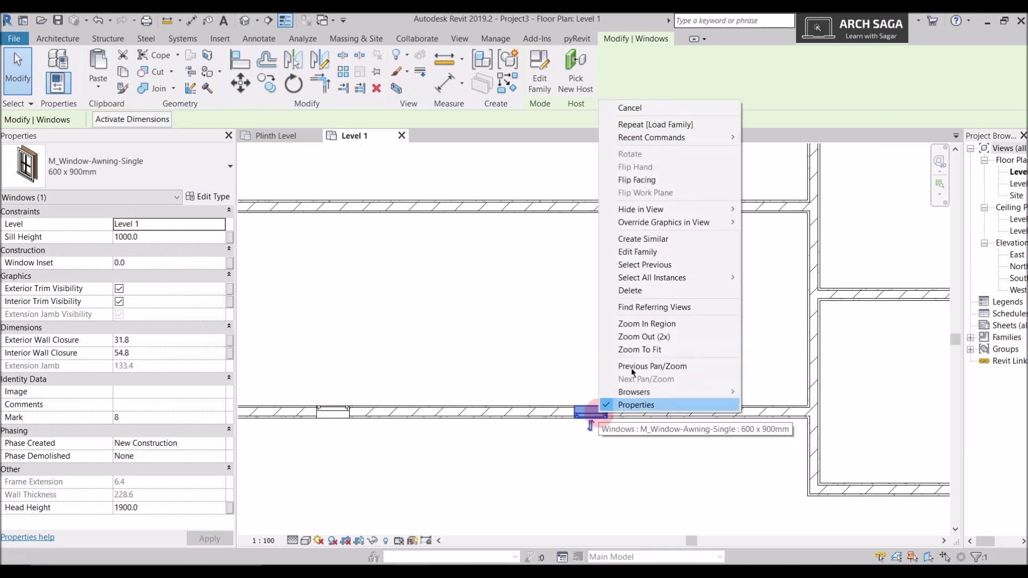
mouse_move(685, 277)
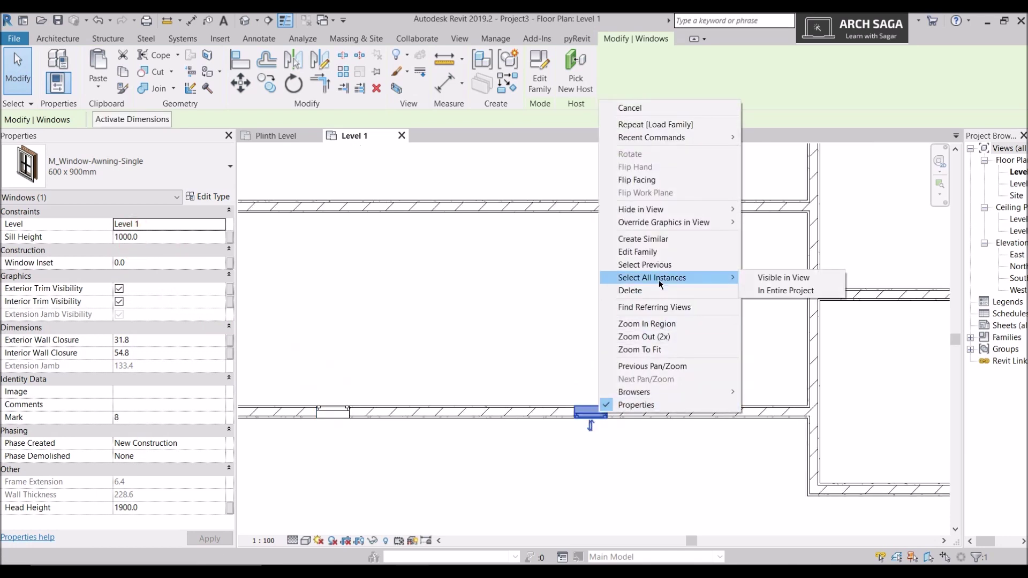
click(770, 284)
scroll(468, 316, down, 4)
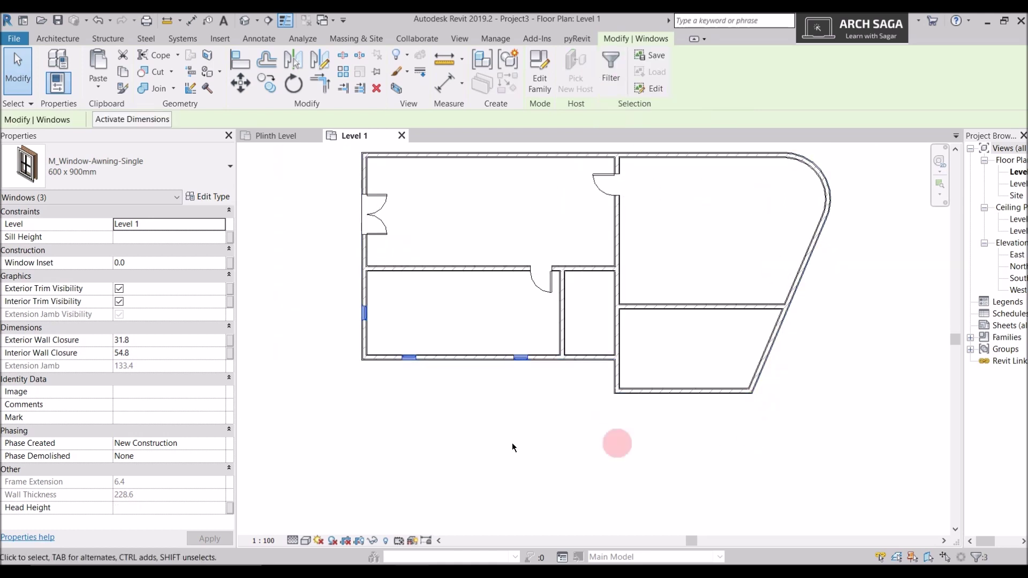
scroll(471, 377, up, 2)
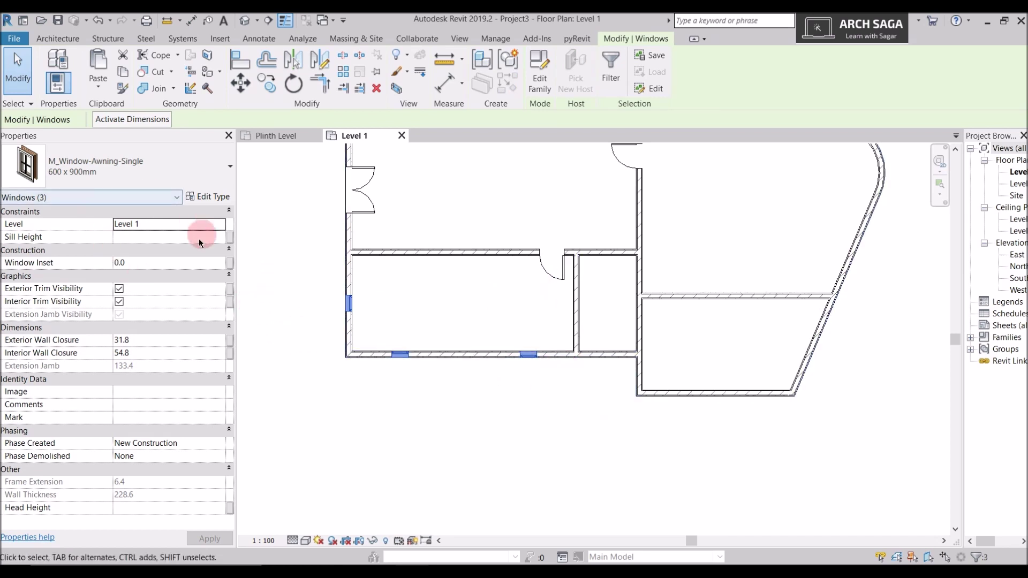
click(173, 239)
text(1000)
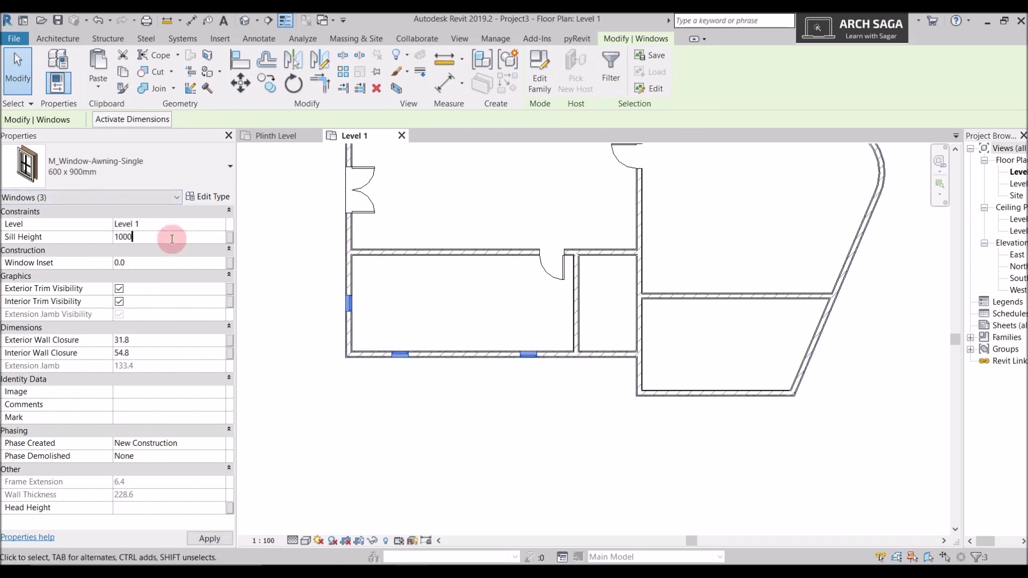
click(209, 538)
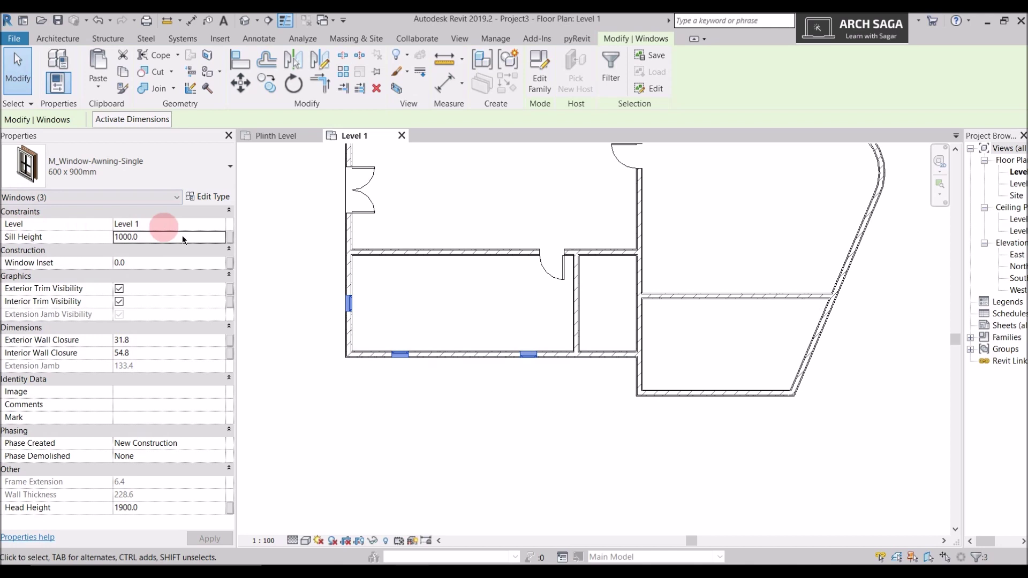
click(384, 413)
Open the South elevation view from its elevation marker in the Level 1 plan and examine the two windows.
scroll(459, 374, down, 3)
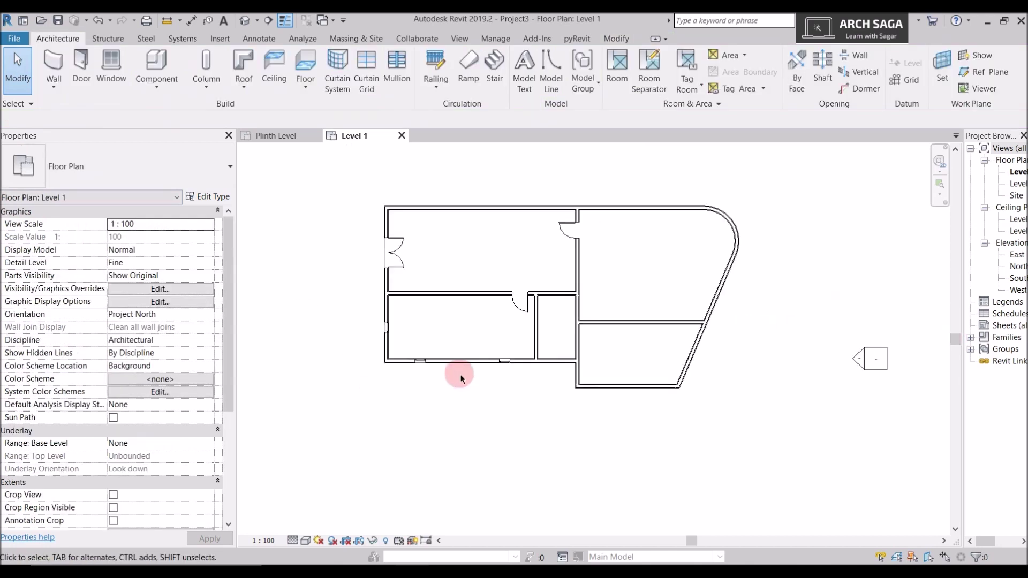
scroll(538, 466, down, 4)
scroll(482, 463, up, 2)
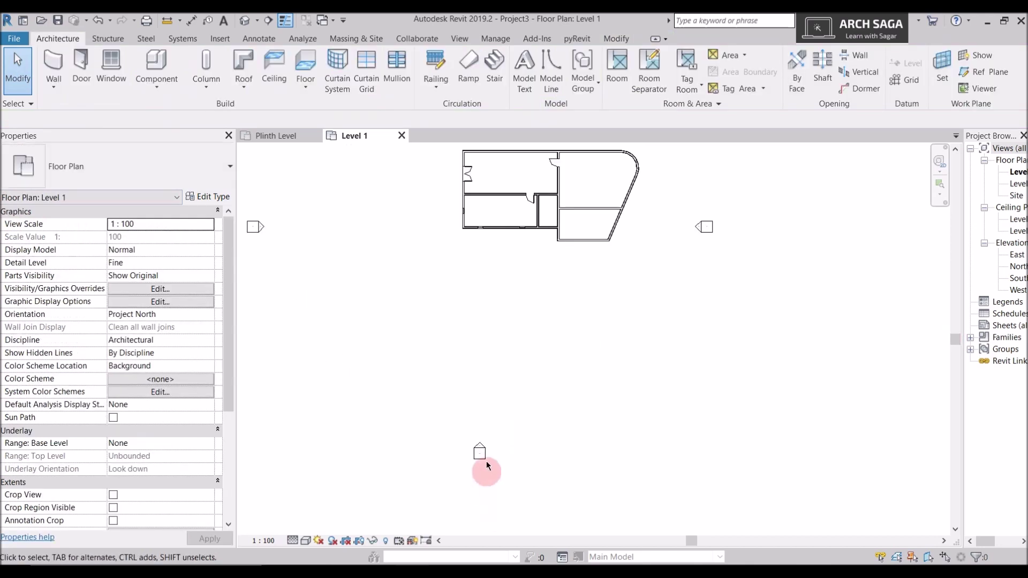
right_click(483, 444)
click(545, 225)
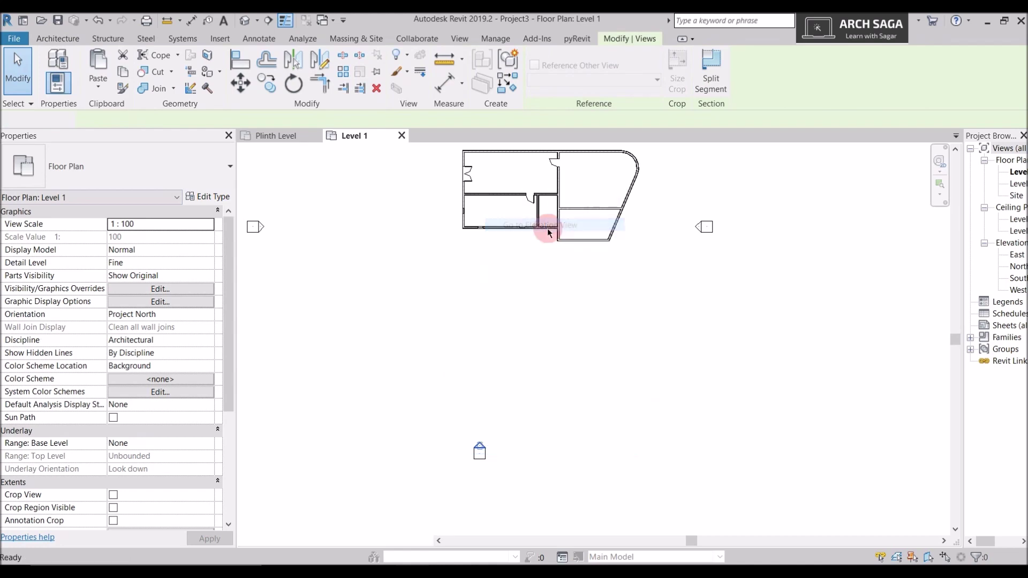
scroll(648, 360, up, 5)
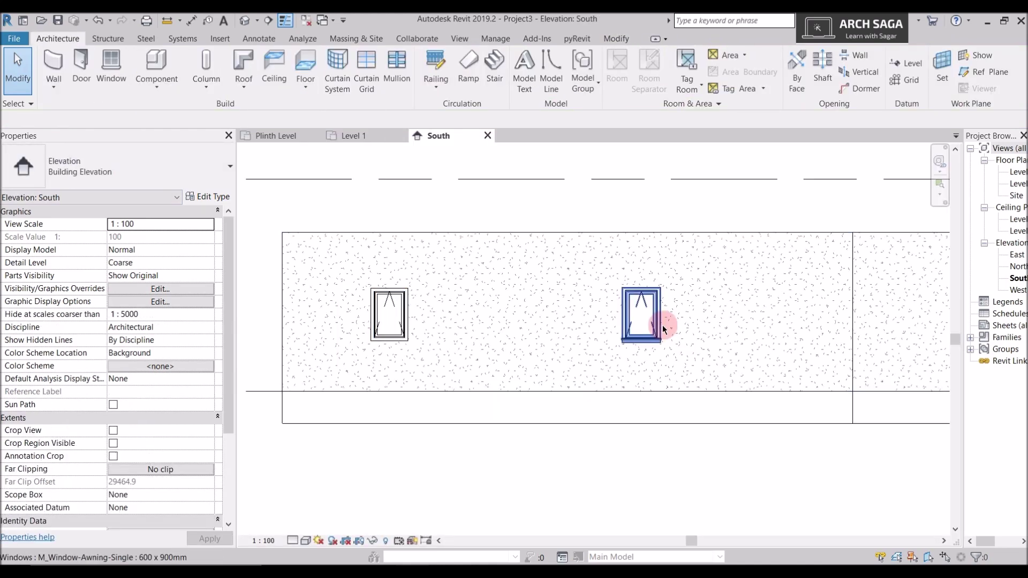
Place an aligned dimension between the Level 1 line and the bottom of the right-hand window in the South elevation.
key(i)
scroll(651, 349, up, 3)
click(645, 340)
scroll(578, 366, down, 2)
click(568, 344)
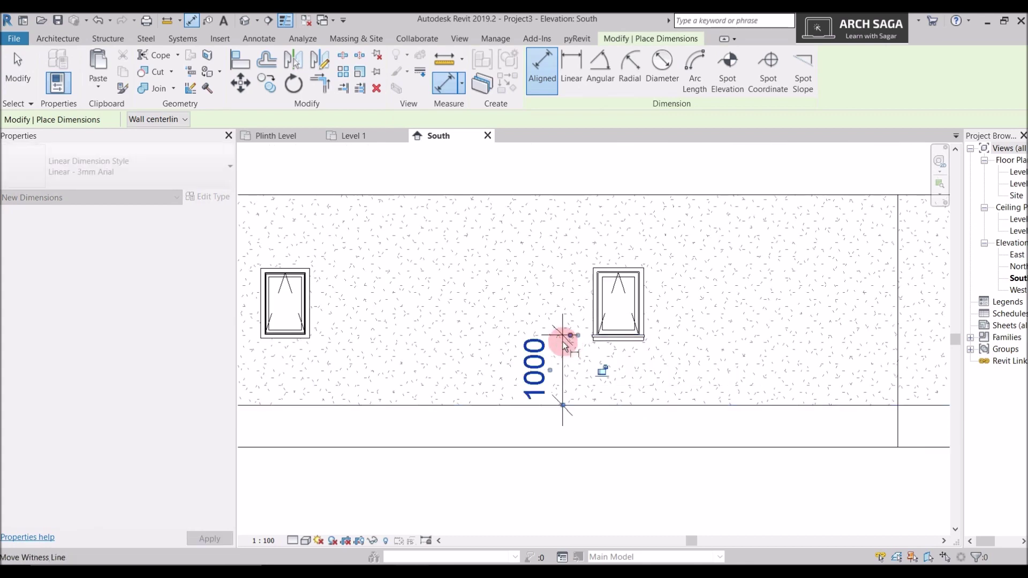
scroll(601, 353, down, 3)
click(598, 334)
scroll(651, 344, down, 4)
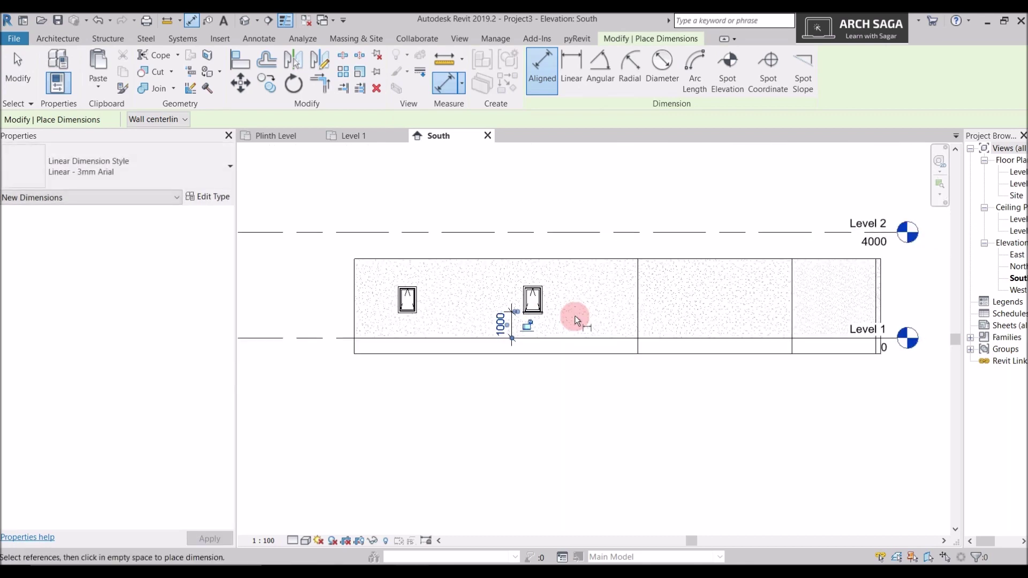